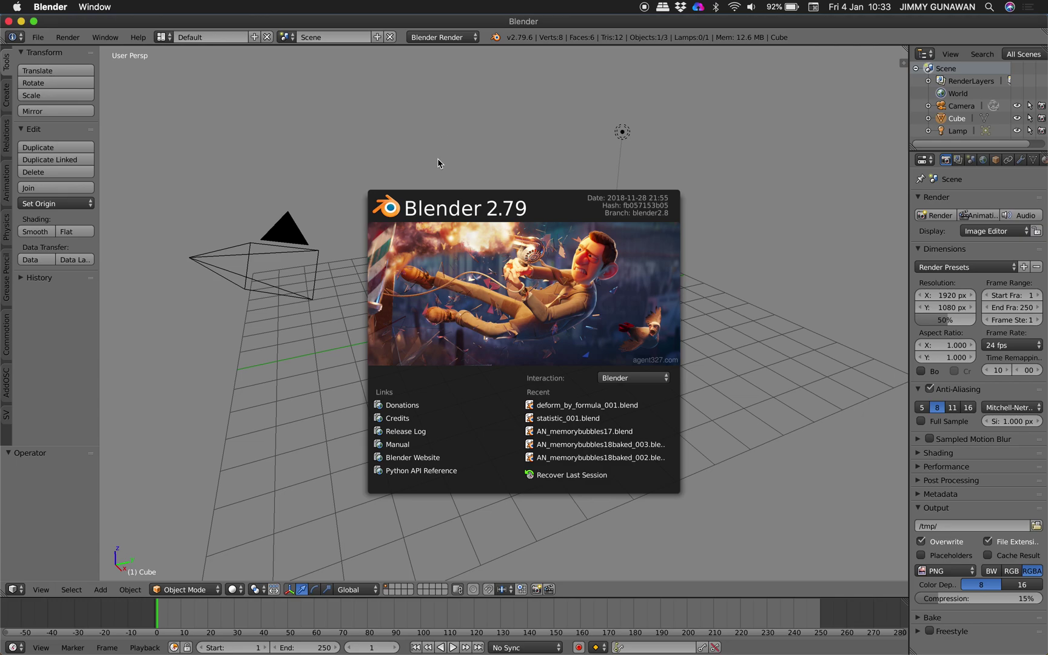
Dismiss the splash screen and delete all default objects from the scene
{"action": "left_click", "coordinate": [472, 182]}
{"action": "key", "text": "a"}
{"action": "key", "text": "a"}
{"action": "key", "text": "Delete"}
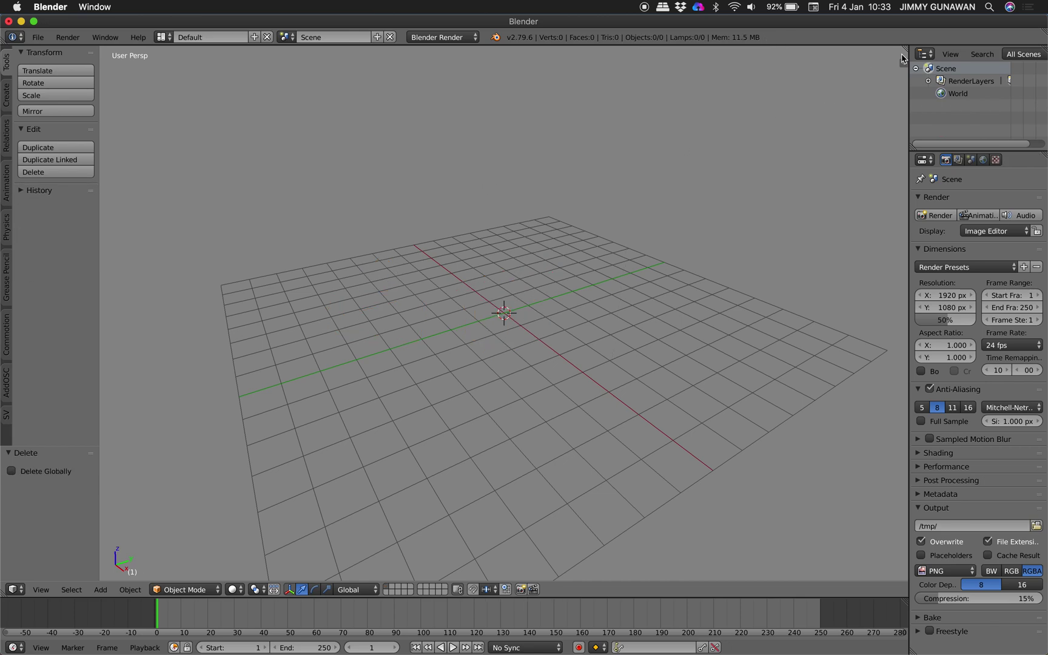
Split the 3D view into upper and lower areas and turn the upper one into a node editor with a new Sverchok node tree
{"action": "left_click_drag", "start_coordinate": [904, 59], "coordinate": [903, 330]}
{"action": "left_click", "coordinate": [13, 322]}
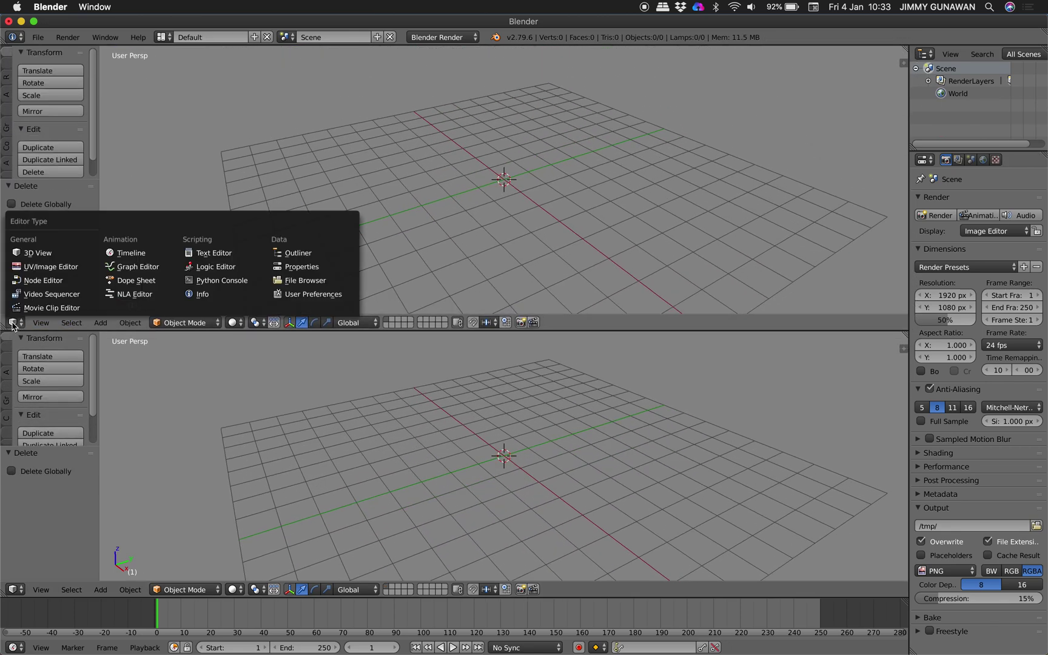
{"action": "left_click", "coordinate": [42, 280]}
{"action": "left_click", "coordinate": [242, 322]}
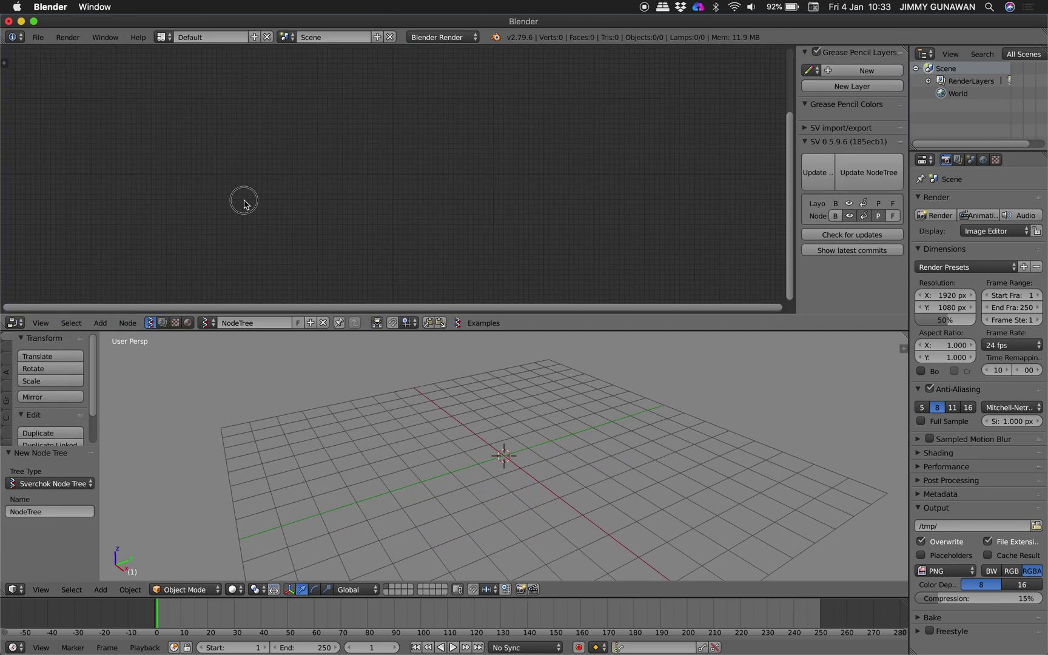
Add a Deform by formula node in the middle of the node tree
{"action": "key", "text": "shift+a"}
{"action": "left_click", "coordinate": [243, 202]}
{"action": "type", "text": "defo"}
{"action": "key", "text": "Down"}
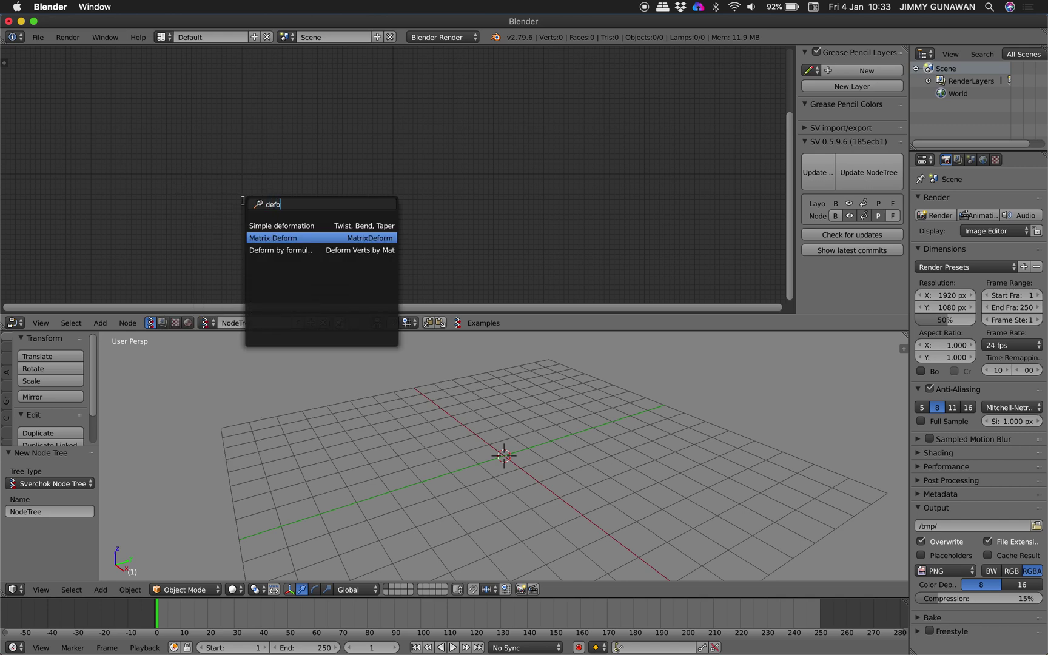
{"action": "key", "text": "Down"}
{"action": "key", "text": "Return"}
{"action": "left_click", "coordinate": [372, 177]}
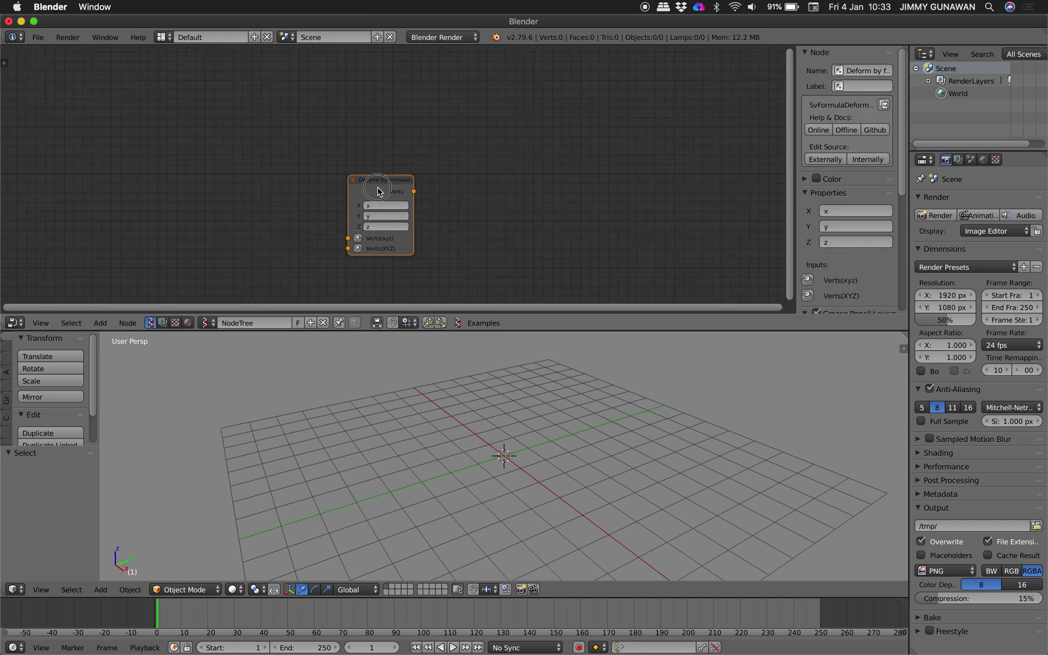
{"action": "scroll", "coordinate": [344, 157], "scroll_direction": "up", "scroll_amount": 2}
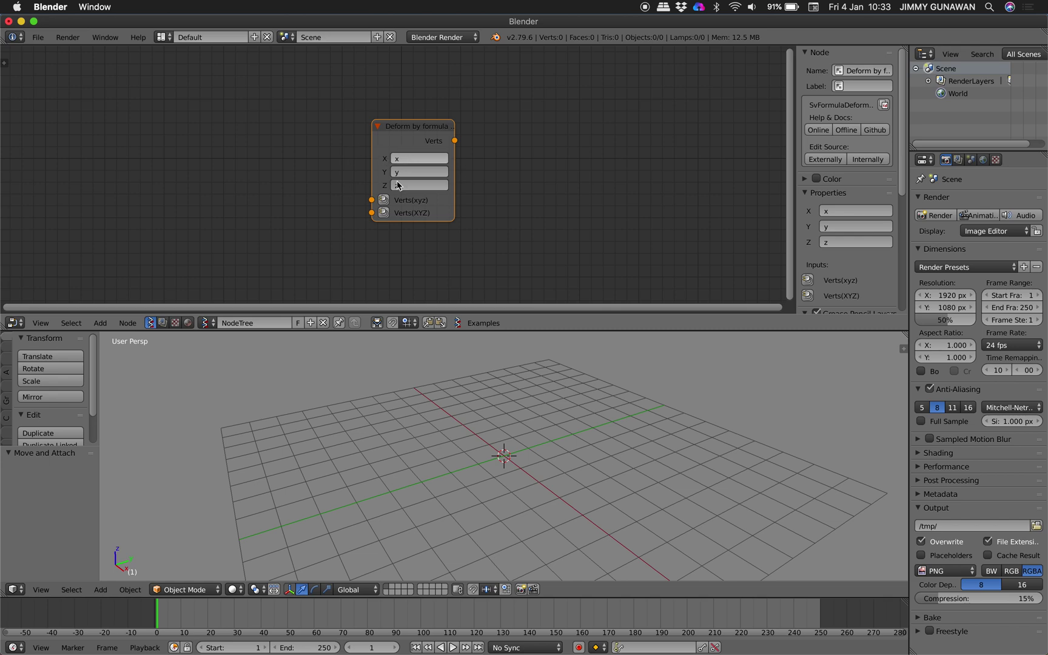
{"action": "scroll", "coordinate": [405, 181], "scroll_direction": "up", "scroll_amount": 1}
Make the window full screen and save the file to the Desktop as sv_deform_by_formula_001.blend
{"action": "left_click", "coordinate": [34, 21]}
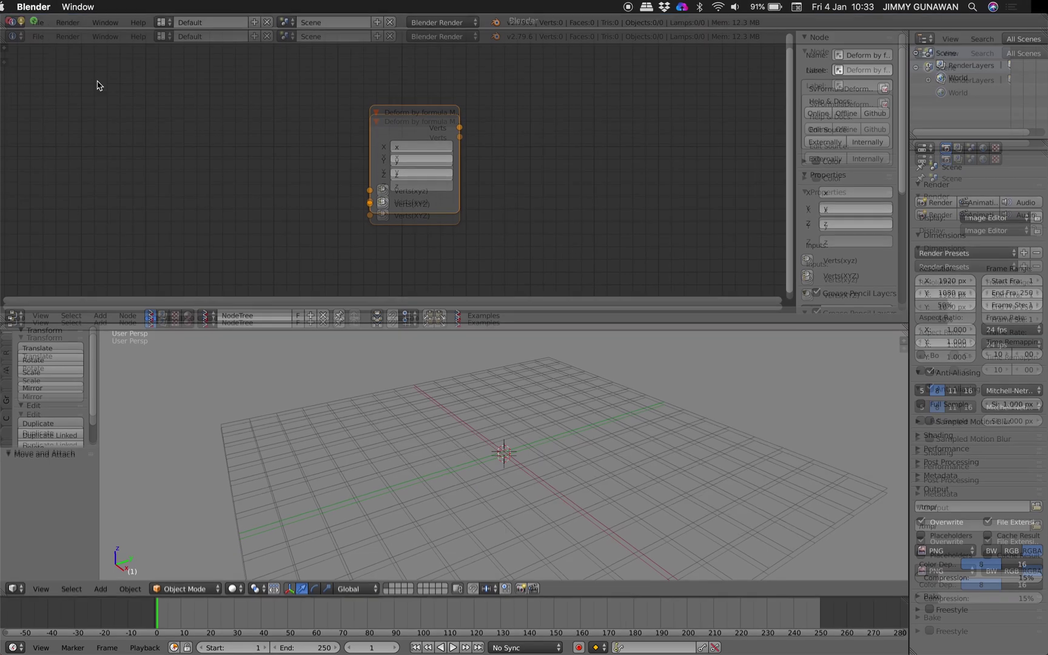
{"action": "key", "text": "ctrl+s"}
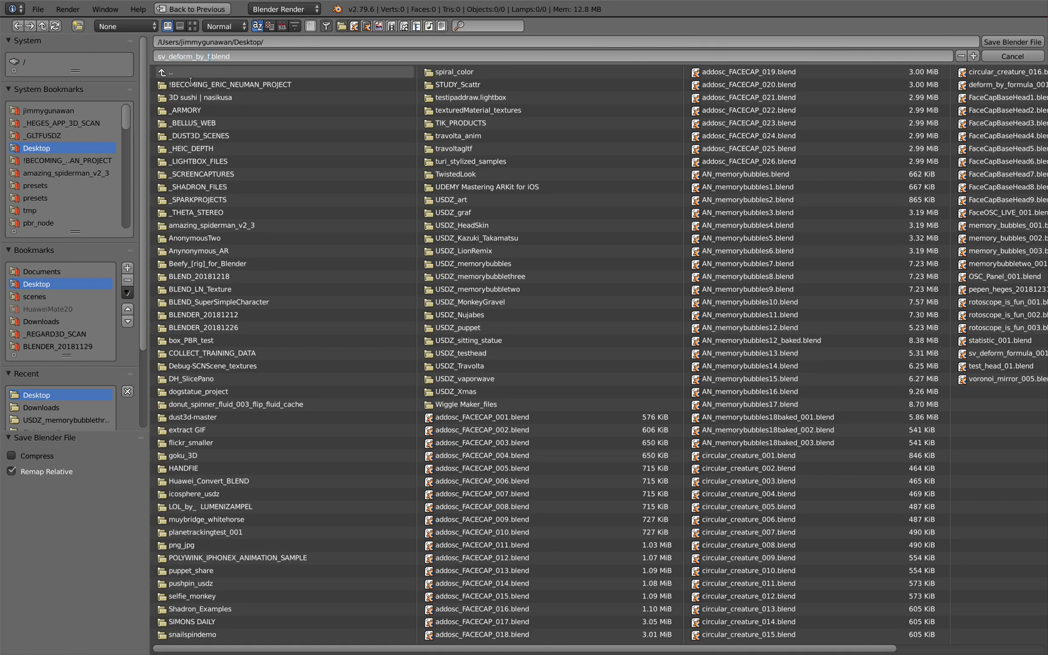
{"action": "key", "text": "Return"}
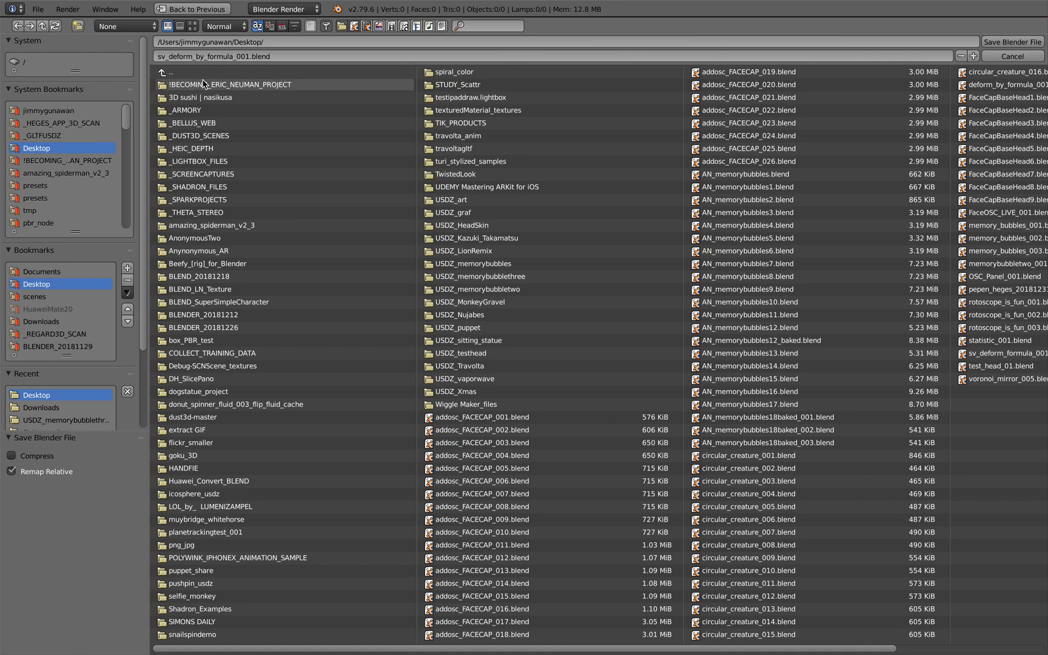
{"action": "left_click", "coordinate": [1011, 42]}
Add a Plane MK2 node to the left of the Deform by formula node
{"action": "key", "text": "shift+a"}
{"action": "left_click", "coordinate": [236, 110]}
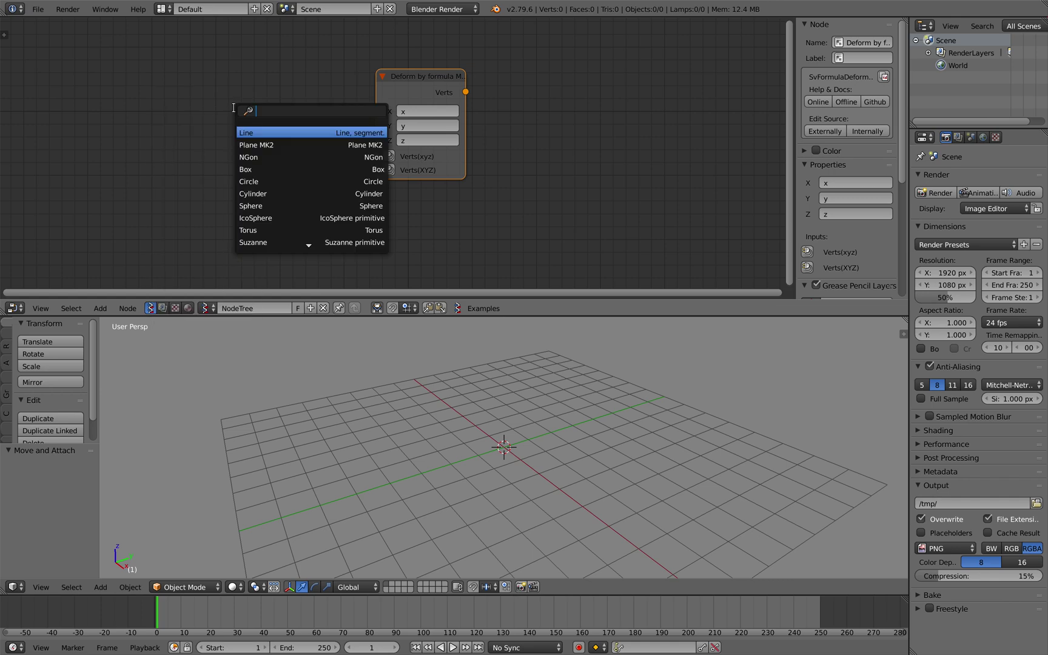
{"action": "type", "text": "plane"}
{"action": "key", "text": "Return"}
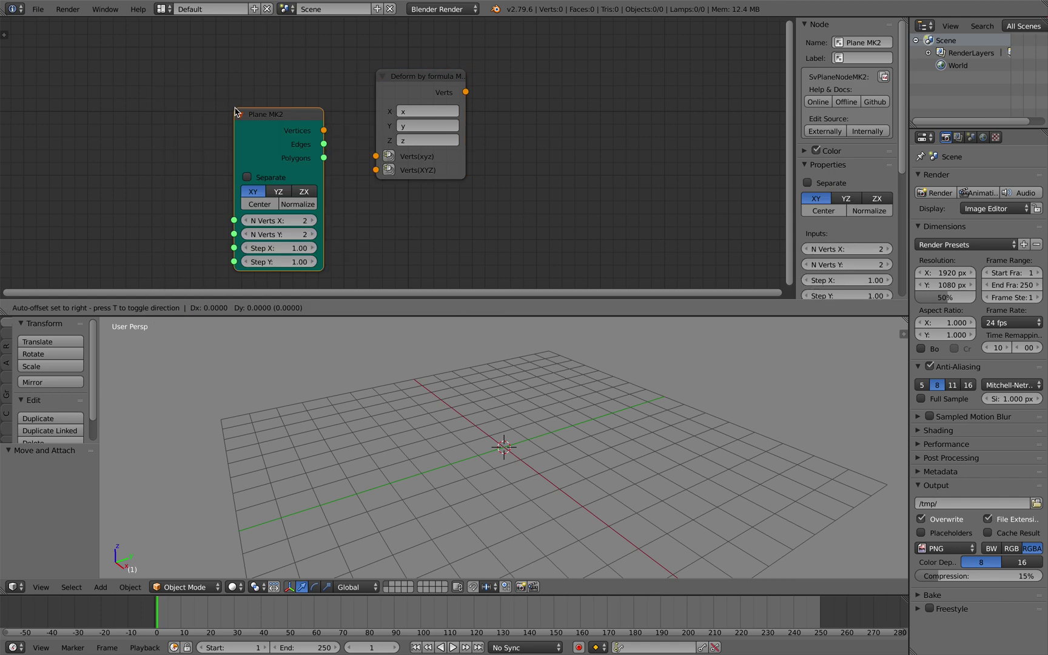
{"action": "left_click", "coordinate": [196, 103]}
Add a Viewer Draw node to the right of the Deform by formula node
{"action": "key", "text": "shift+a"}
{"action": "left_click", "coordinate": [573, 108]}
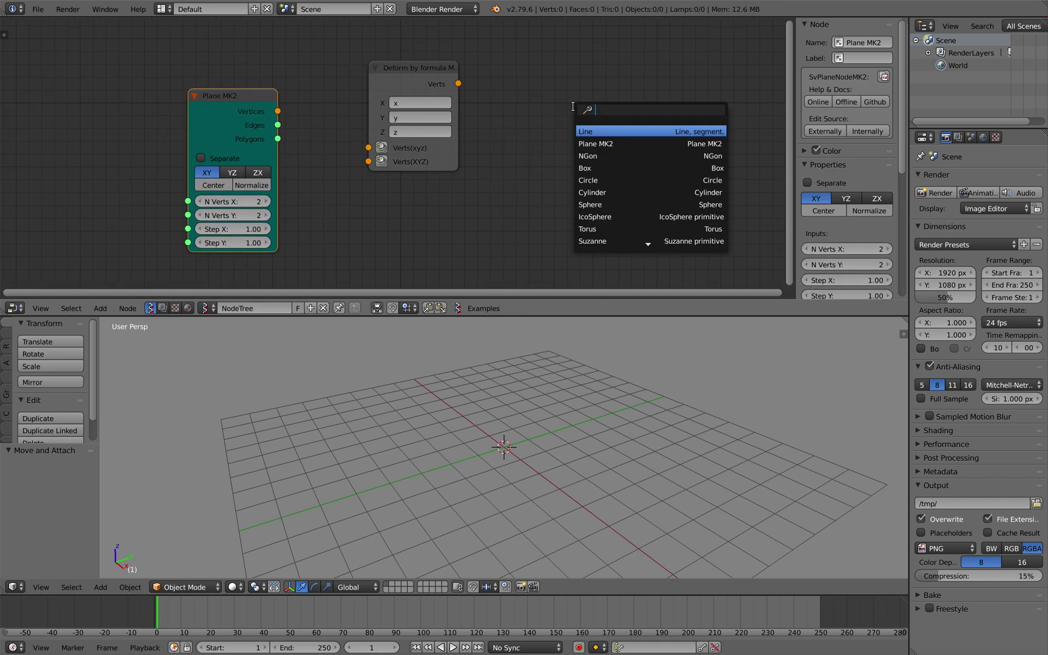
{"action": "type", "text": "viewer"}
{"action": "key", "text": "Return"}
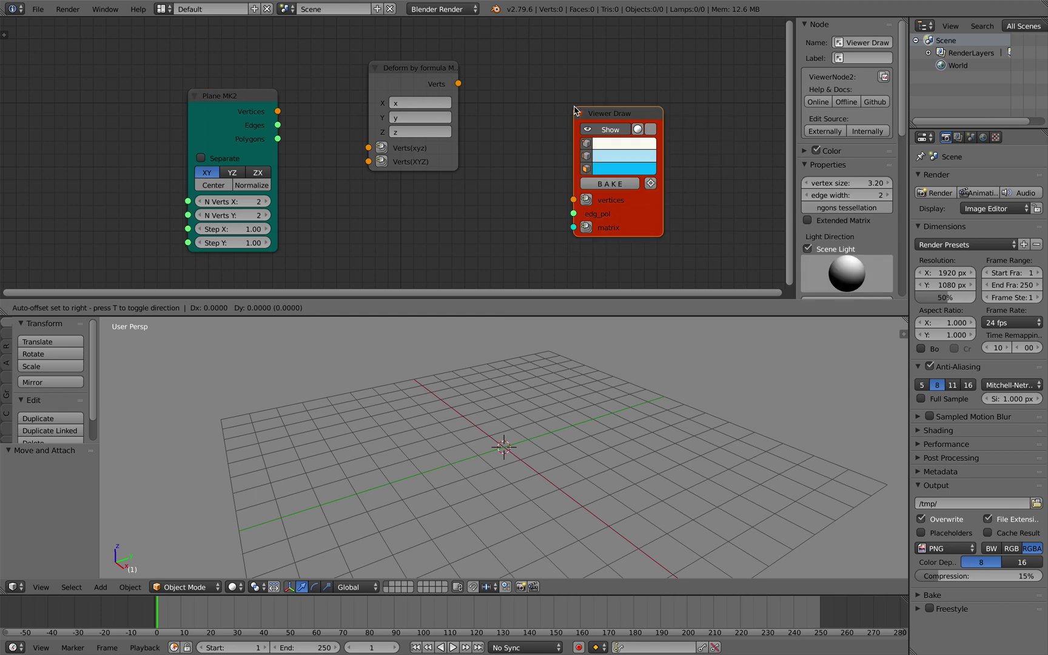
{"action": "left_click", "coordinate": [533, 88]}
Link the plane node's Vertices and Polygons outputs to Viewer Draw's vertices and edg_pol inputs
{"action": "mouse_move", "coordinate": [278, 111]}
{"action": "left_mouse_down"}
{"action": "mouse_move", "coordinate": [364, 157]}
{"action": "mouse_move", "coordinate": [533, 181]}
{"action": "mouse_move", "coordinate": [279, 140]}
{"action": "left_mouse_up"}
{"action": "middle_click_drag", "start_coordinate": [472, 458], "coordinate": [467, 431]}
{"action": "scroll", "coordinate": [486, 486], "scroll_direction": "up", "scroll_amount": 3}
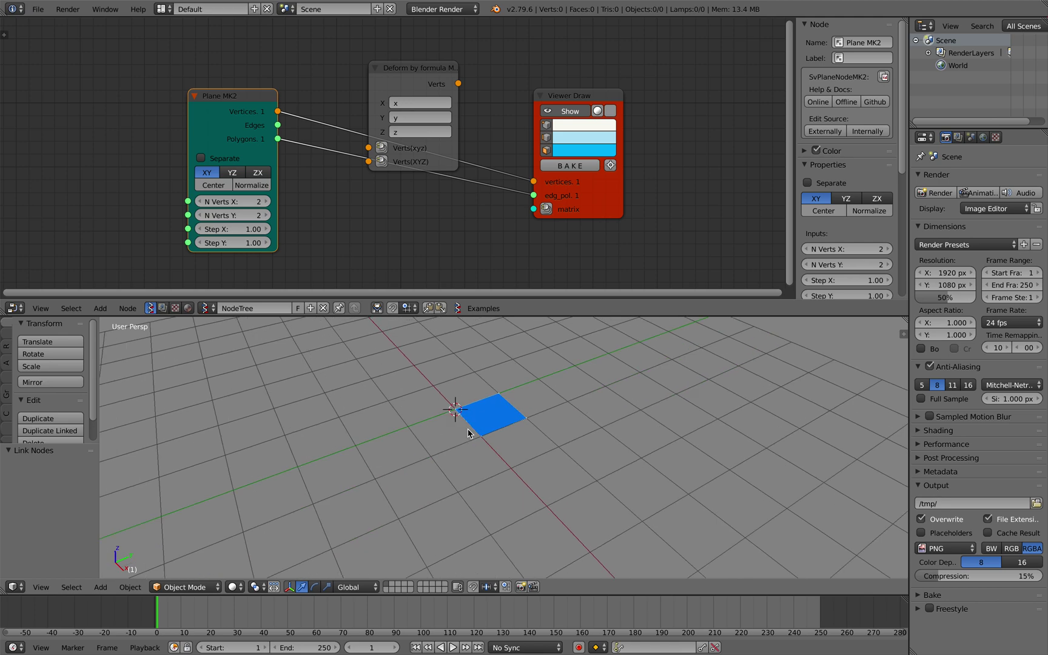
Set the plane node's N Verts X and N Verts Y to 30
{"action": "left_click", "coordinate": [228, 196]}
{"action": "type", "text": "30"}
{"action": "key", "text": "Return"}
{"action": "scroll", "coordinate": [487, 472], "scroll_direction": "down", "scroll_amount": 6}
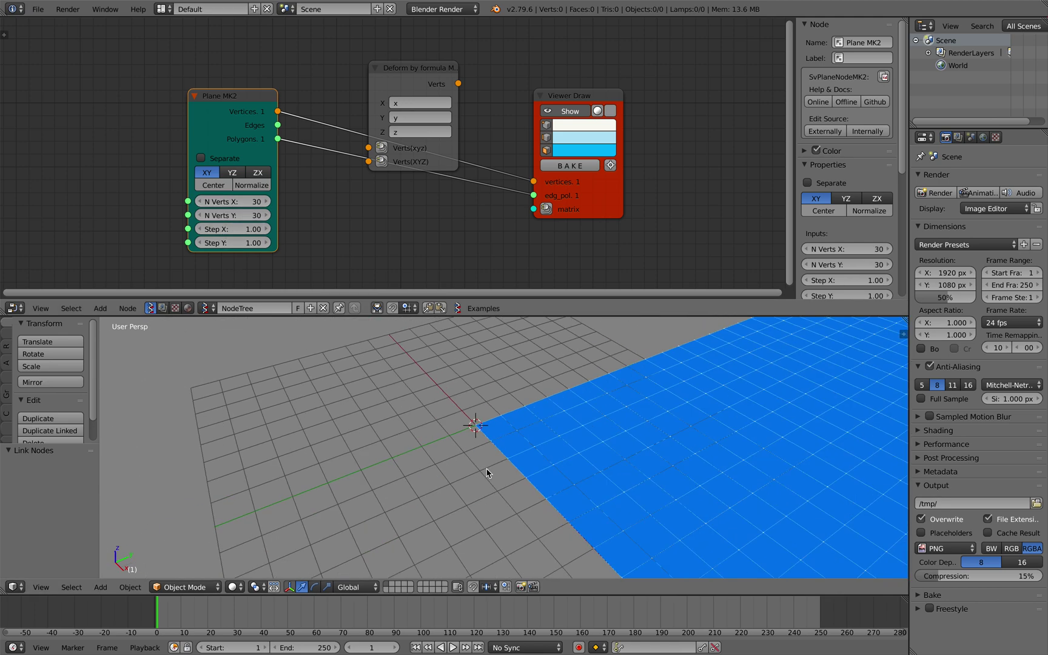
{"action": "mouse_move", "coordinate": [403, 425]}
{"action": "middle_mouse_down"}
{"action": "mouse_move", "coordinate": [463, 423]}
{"action": "mouse_move", "coordinate": [415, 427]}
{"action": "middle_mouse_up"}
Move the Deform by formula node above the existing links and connect the plane's Vertices output to its Verts(xyz) input
{"action": "left_click_drag", "start_coordinate": [423, 77], "coordinate": [439, 36]}
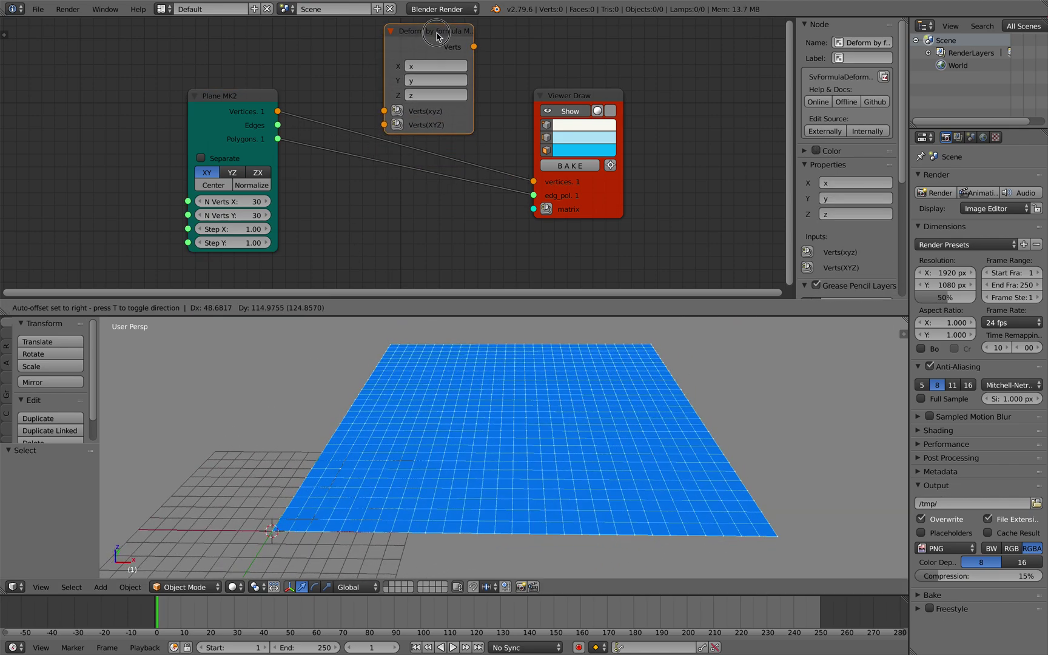
{"action": "middle_click_drag", "start_coordinate": [430, 80], "coordinate": [435, 137]}
{"action": "scroll", "coordinate": [437, 140], "scroll_direction": "up", "scroll_amount": 2}
{"action": "scroll", "coordinate": [437, 152], "scroll_direction": "up", "scroll_amount": 1}
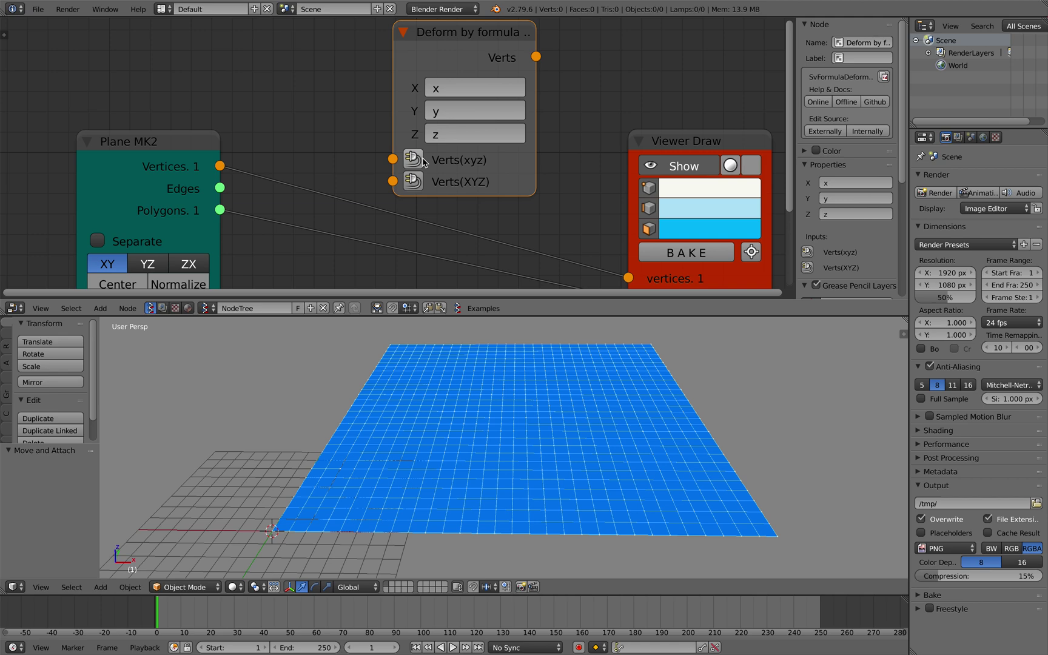
{"action": "scroll", "coordinate": [487, 173], "scroll_direction": "up", "scroll_amount": 1}
{"action": "scroll", "coordinate": [499, 165], "scroll_direction": "up", "scroll_amount": 1}
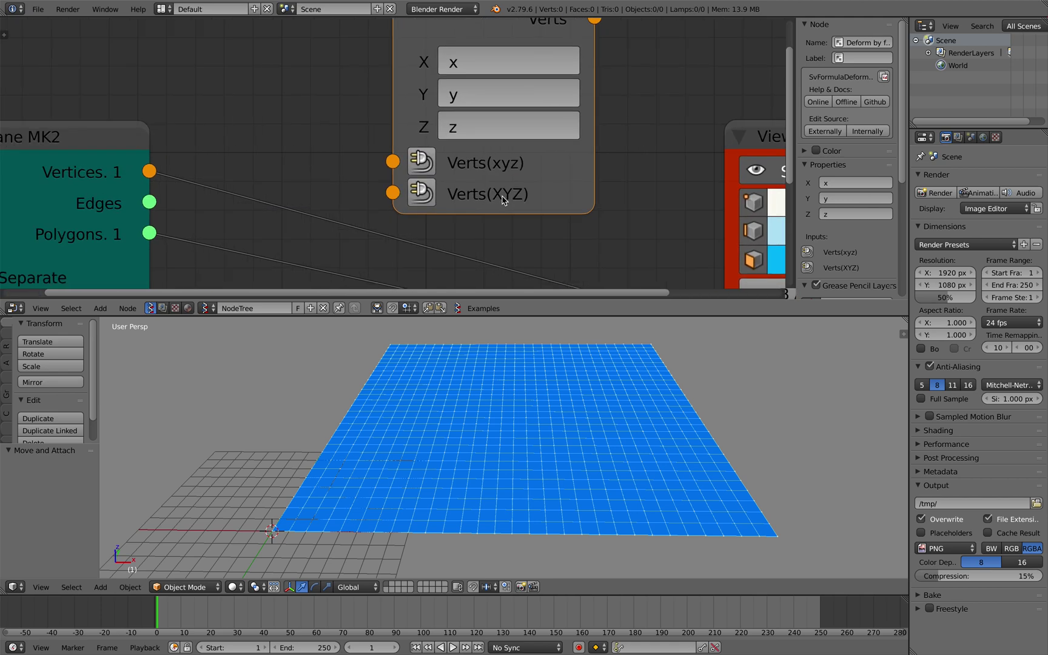
{"action": "scroll", "coordinate": [505, 209], "scroll_direction": "down", "scroll_amount": 2}
{"action": "left_click_drag", "start_coordinate": [218, 164], "coordinate": [220, 165]}
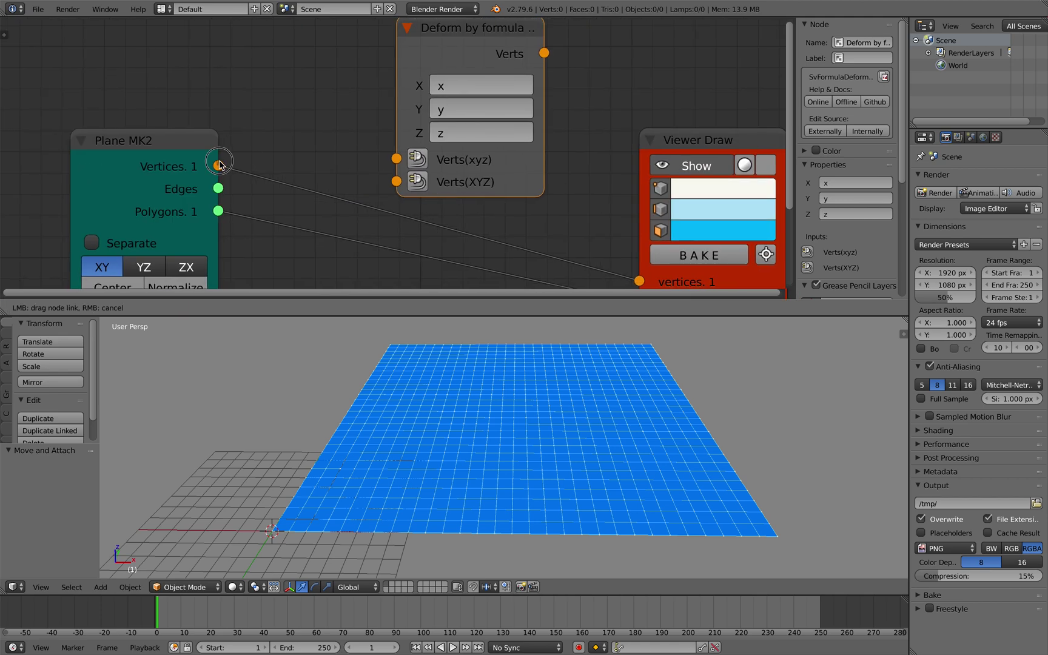
{"action": "left_click_drag", "start_coordinate": [394, 159], "coordinate": [396, 159]}
Connect the Deform by formula node's Verts output to Viewer Draw's vertices input and adjust the node's position
{"action": "scroll", "coordinate": [448, 167], "scroll_direction": "down", "scroll_amount": 3}
{"action": "left_click_drag", "start_coordinate": [586, 160], "coordinate": [609, 142]}
{"action": "left_click_drag", "start_coordinate": [475, 93], "coordinate": [580, 251]}
{"action": "left_click_drag", "start_coordinate": [439, 94], "coordinate": [456, 104]}
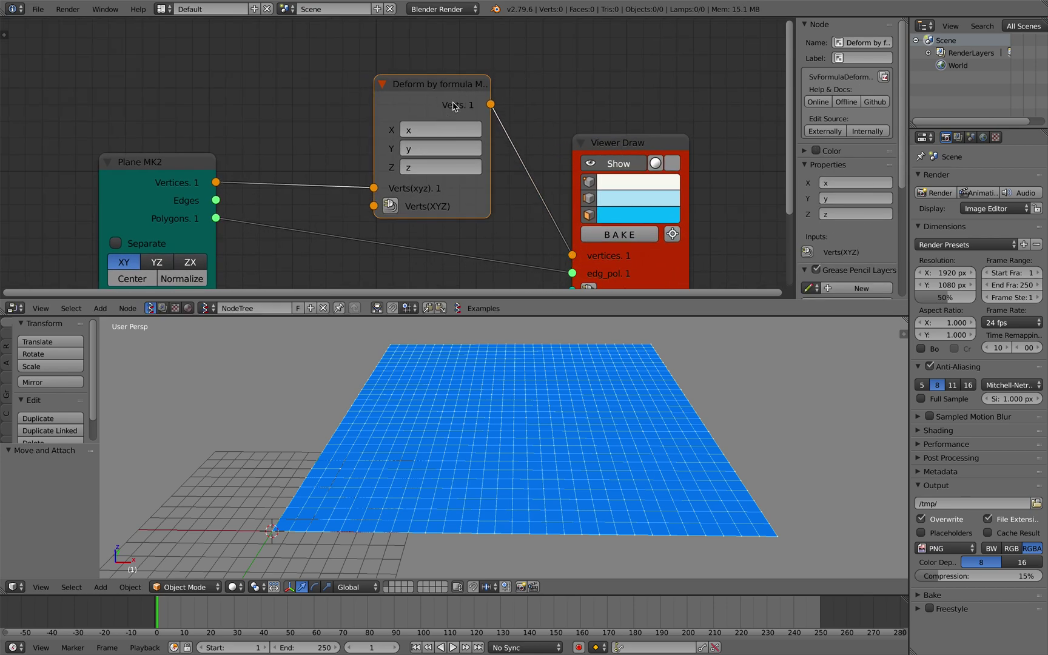
Enable Center on the Plane MK2 node to center the grid on the origin, and save the file
{"action": "scroll", "coordinate": [457, 109], "scroll_direction": "down", "scroll_amount": 2}
{"action": "middle_click_drag", "start_coordinate": [453, 147], "coordinate": [452, 95]}
{"action": "middle_click_drag", "start_coordinate": [496, 427], "coordinate": [445, 440]}
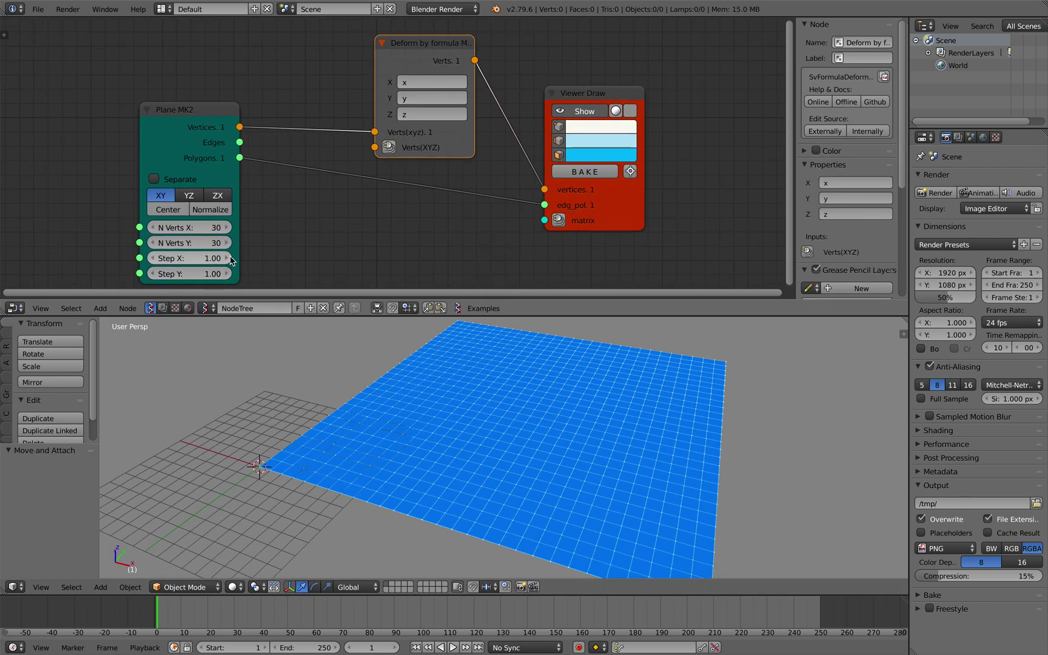
{"action": "middle_click_drag", "start_coordinate": [185, 212], "coordinate": [223, 173]}
{"action": "left_click", "coordinate": [212, 172]}
{"action": "middle_click_drag", "start_coordinate": [433, 457], "coordinate": [473, 399], "text": "shift"}
{"action": "middle_click_drag", "start_coordinate": [457, 437], "coordinate": [460, 447]}
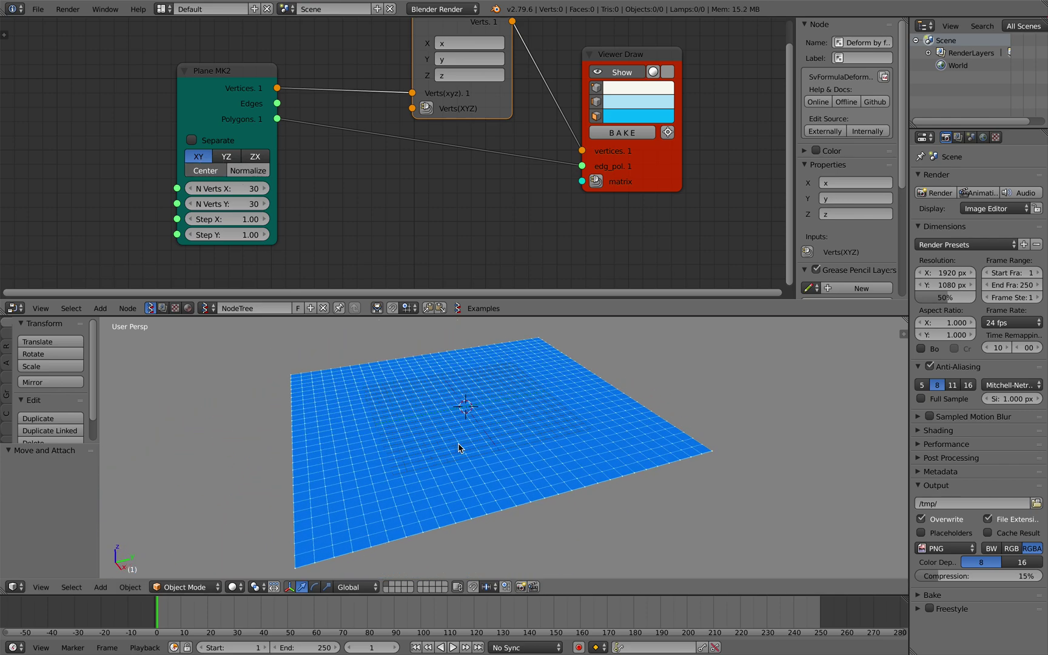
{"action": "scroll", "coordinate": [312, 181], "scroll_direction": "up", "scroll_amount": 2}
{"action": "middle_click_drag", "start_coordinate": [309, 201], "coordinate": [302, 210]}
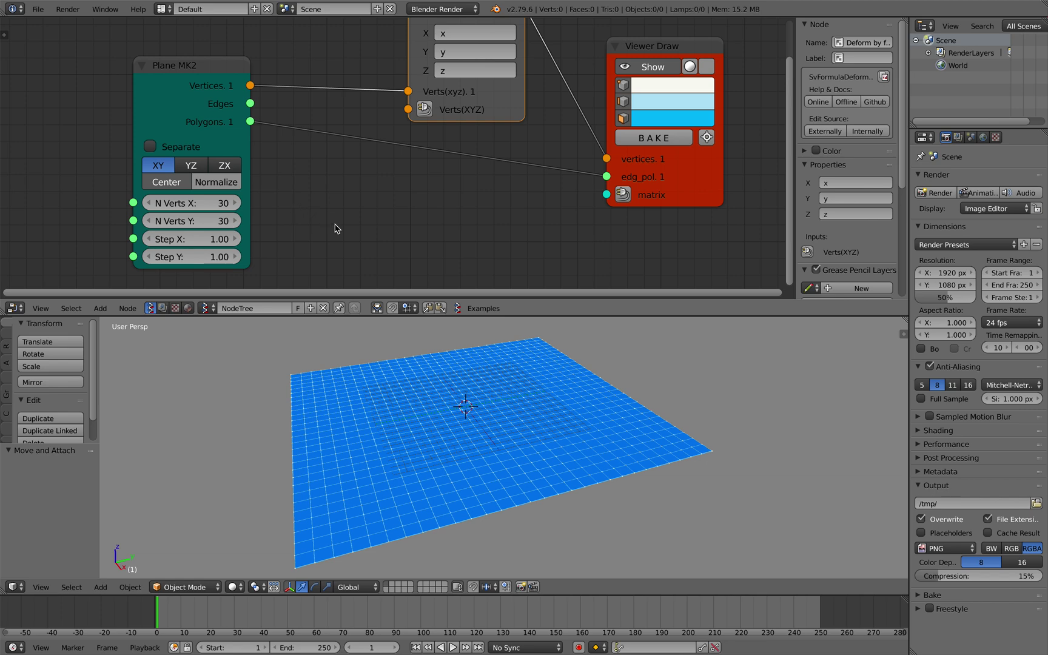
{"action": "middle_click_drag", "start_coordinate": [490, 386], "coordinate": [490, 398]}
{"action": "key", "text": "ctrl+s"}
{"action": "left_click", "coordinate": [490, 399]}
Rearrange the Plane MK2, Viewer Draw and Deform by formula nodes so they sit closer together
{"action": "middle_click_drag", "start_coordinate": [444, 188], "coordinate": [406, 228]}
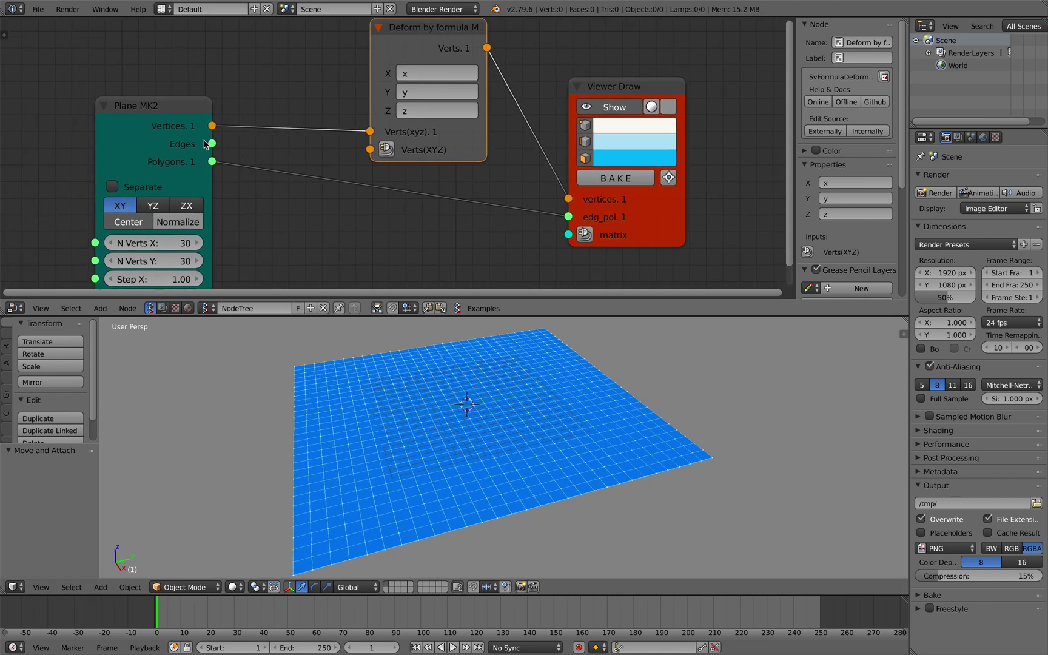
{"action": "left_click_drag", "start_coordinate": [206, 144], "coordinate": [245, 116]}
{"action": "left_click_drag", "start_coordinate": [640, 90], "coordinate": [617, 87]}
{"action": "scroll", "coordinate": [468, 150], "scroll_direction": "up", "scroll_amount": 2}
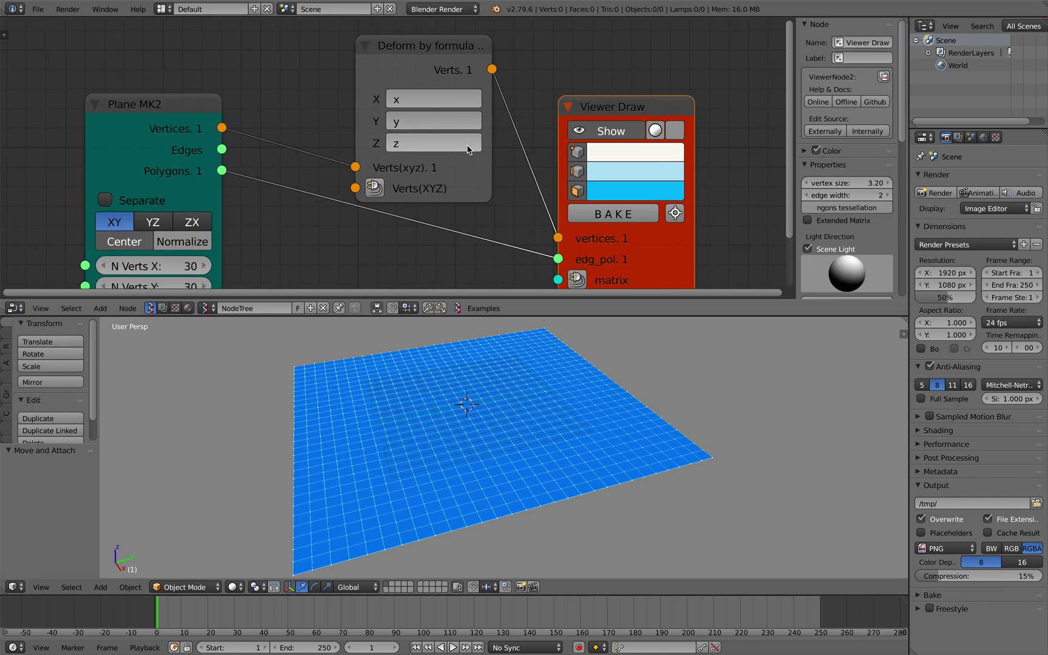
{"action": "middle_click_drag", "start_coordinate": [467, 150], "coordinate": [470, 150]}
{"action": "left_click_drag", "start_coordinate": [455, 63], "coordinate": [457, 55]}
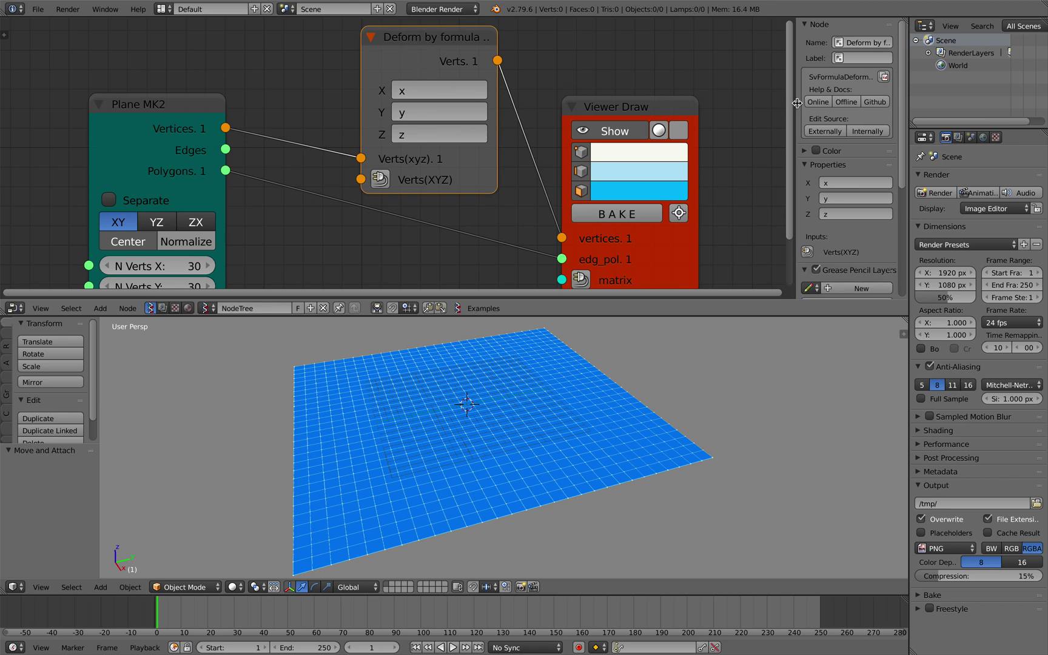
Collapse the node editor's properties sidebar and save the file
{"action": "left_click_drag", "start_coordinate": [797, 103], "coordinate": [914, 107]}
{"action": "middle_click_drag", "start_coordinate": [679, 124], "coordinate": [672, 150]}
{"action": "key", "text": "ctrl+s"}
{"action": "left_click", "coordinate": [672, 151]}
{"action": "scroll", "coordinate": [496, 123], "scroll_direction": "up", "scroll_amount": 4}
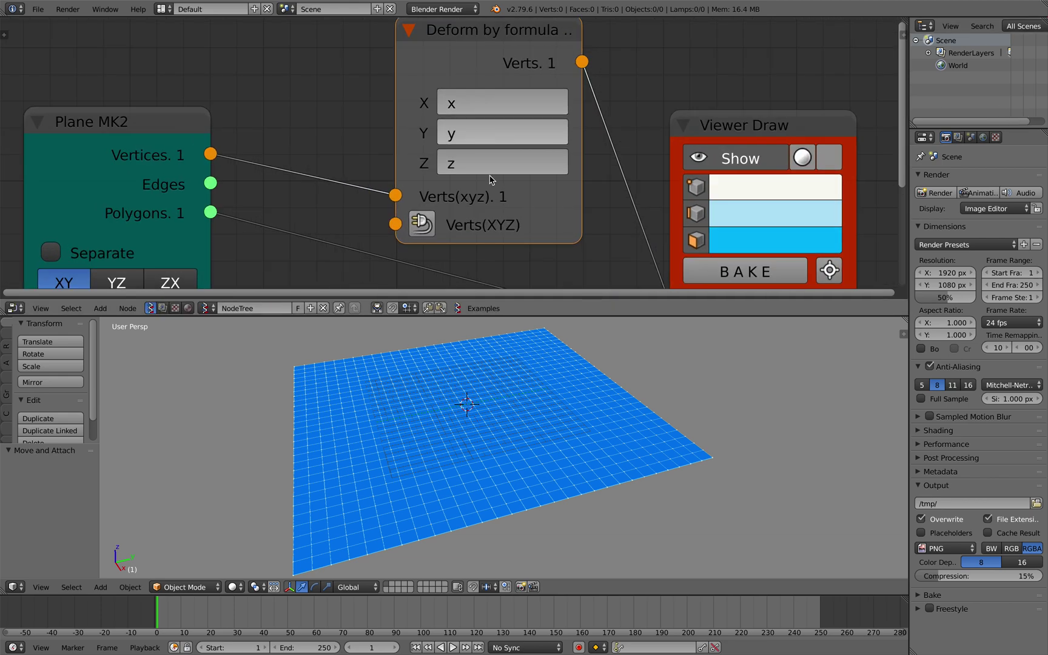
Sketch three grease pencil arrows around the plane in the 3D view to mark the X, Y and Z directions
{"action": "middle_click_drag", "start_coordinate": [538, 429], "coordinate": [384, 512]}
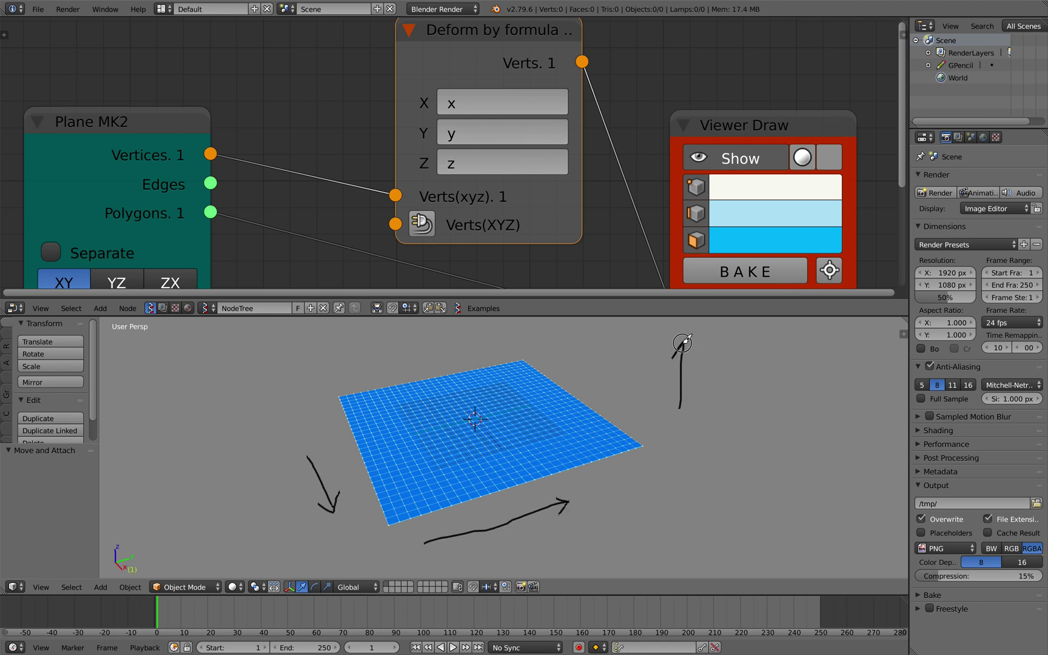
{"action": "middle_click_drag", "start_coordinate": [698, 377], "coordinate": [684, 387], "text": "shift"}
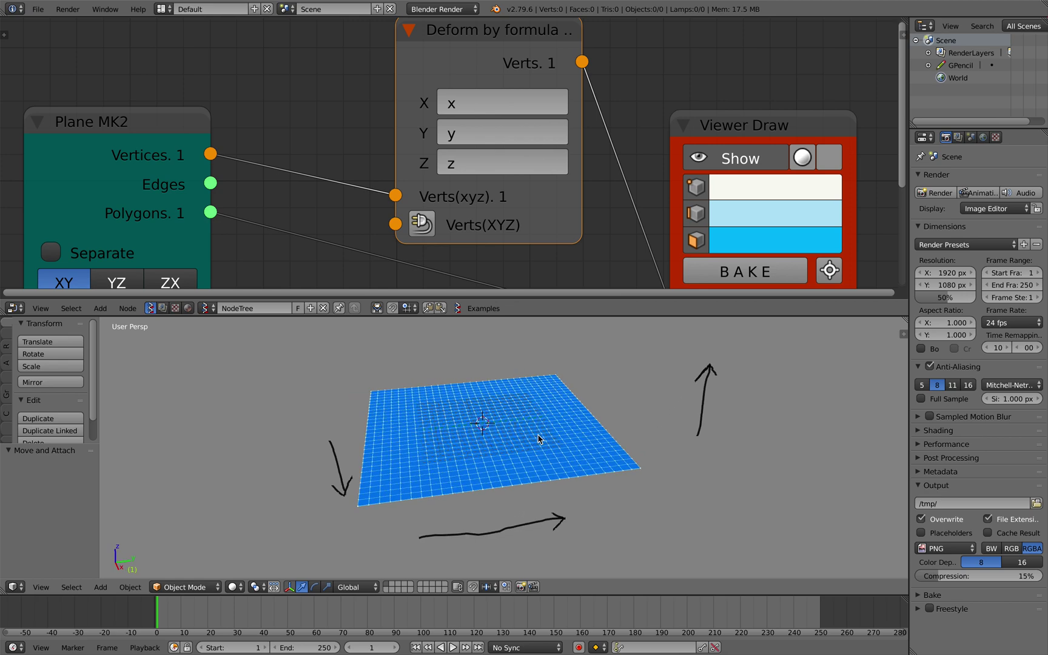
{"action": "middle_click_drag", "start_coordinate": [536, 435], "coordinate": [541, 433]}
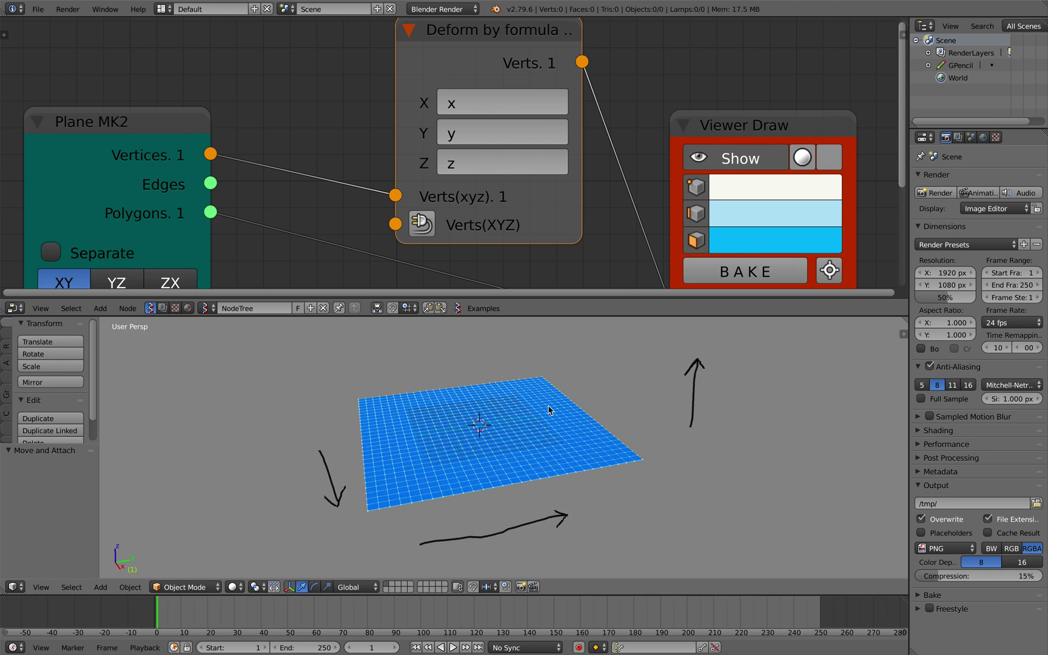
Set the Z formula of the Deform by formula node to z + sin(x)
{"action": "left_click", "coordinate": [481, 162]}
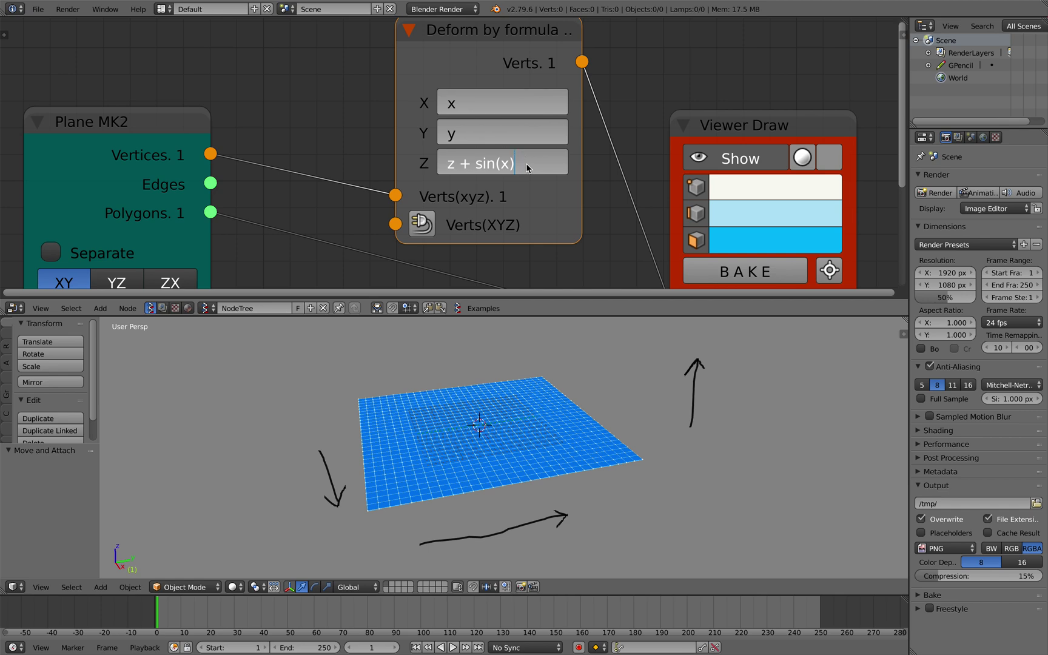
{"action": "key", "text": "Return"}
{"action": "mouse_move", "coordinate": [516, 399]}
{"action": "middle_mouse_down"}
{"action": "mouse_move", "coordinate": [555, 391]}
{"action": "mouse_move", "coordinate": [552, 369]}
{"action": "middle_mouse_up"}
Turn on shading for the Viewer Draw preview and save the file
{"action": "left_click", "coordinate": [830, 158]}
{"action": "mouse_move", "coordinate": [613, 389]}
{"action": "middle_mouse_down"}
{"action": "mouse_move", "coordinate": [644, 407]}
{"action": "mouse_move", "coordinate": [612, 440]}
{"action": "mouse_move", "coordinate": [646, 410]}
{"action": "mouse_move", "coordinate": [615, 424]}
{"action": "middle_mouse_up"}
{"action": "key", "text": "ctrl+s"}
{"action": "left_click", "coordinate": [632, 421]}
Bake the wavy plane from the Viewer Draw node into a mesh object and move the baked copy aside
{"action": "scroll", "coordinate": [719, 239], "scroll_direction": "down", "scroll_amount": 3}
{"action": "middle_click_drag", "start_coordinate": [719, 240], "coordinate": [683, 159]}
{"action": "left_click", "coordinate": [673, 176]}
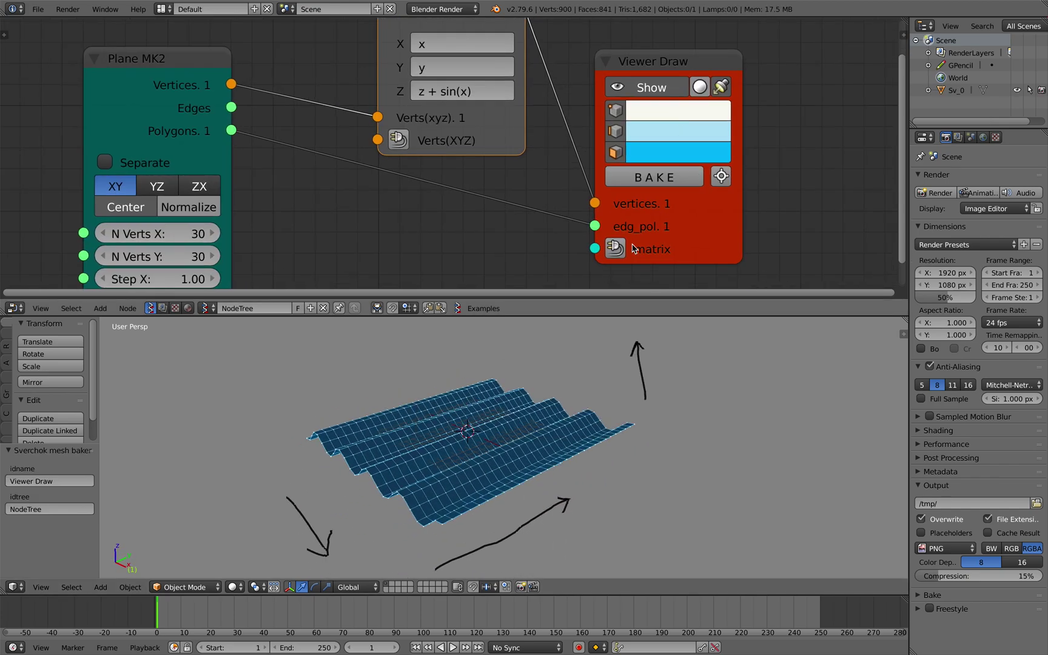
{"action": "right_click", "coordinate": [546, 413]}
{"action": "key", "text": "g"}
{"action": "left_click", "coordinate": [801, 381]}
Delete the baked mesh object from the scene
{"action": "middle_click_drag", "start_coordinate": [743, 374], "coordinate": [634, 391]}
{"action": "key", "text": "x"}
{"action": "left_click", "coordinate": [722, 389]}
{"action": "scroll", "coordinate": [679, 391], "scroll_direction": "up", "scroll_amount": 2}
{"action": "scroll", "coordinate": [631, 398], "scroll_direction": "down", "scroll_amount": 2}
Save the blend file over the existing version
{"action": "key", "text": "ctrl+s"}
{"action": "left_click", "coordinate": [634, 390]}
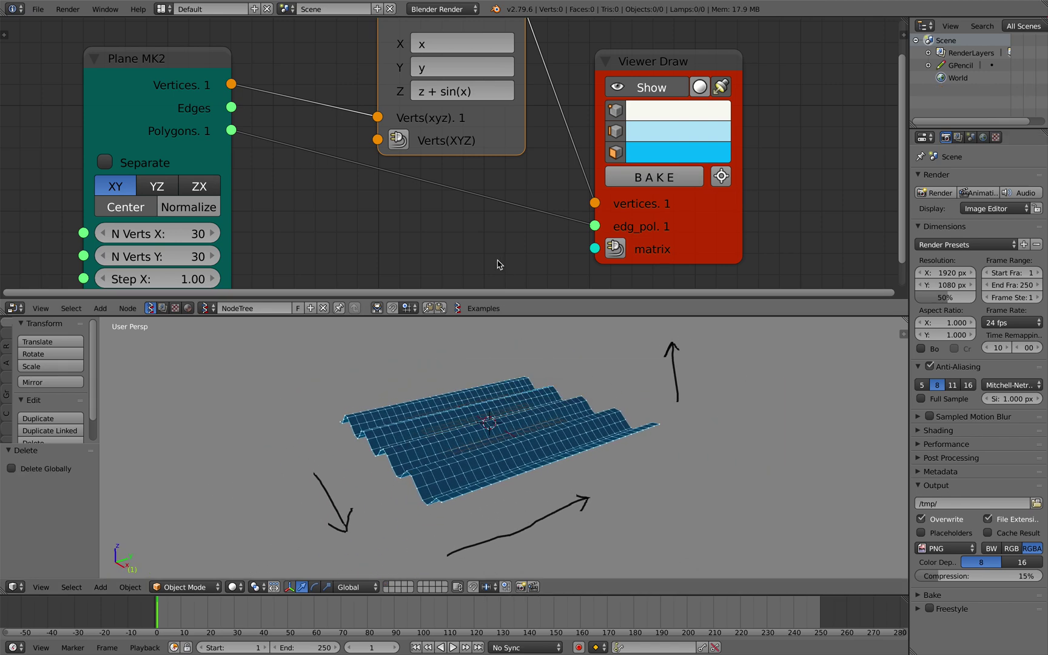
{"action": "mouse_move", "coordinate": [449, 370]}
{"action": "middle_mouse_down"}
{"action": "mouse_move", "coordinate": [461, 391]}
{"action": "mouse_move", "coordinate": [564, 424]}
{"action": "middle_mouse_up"}
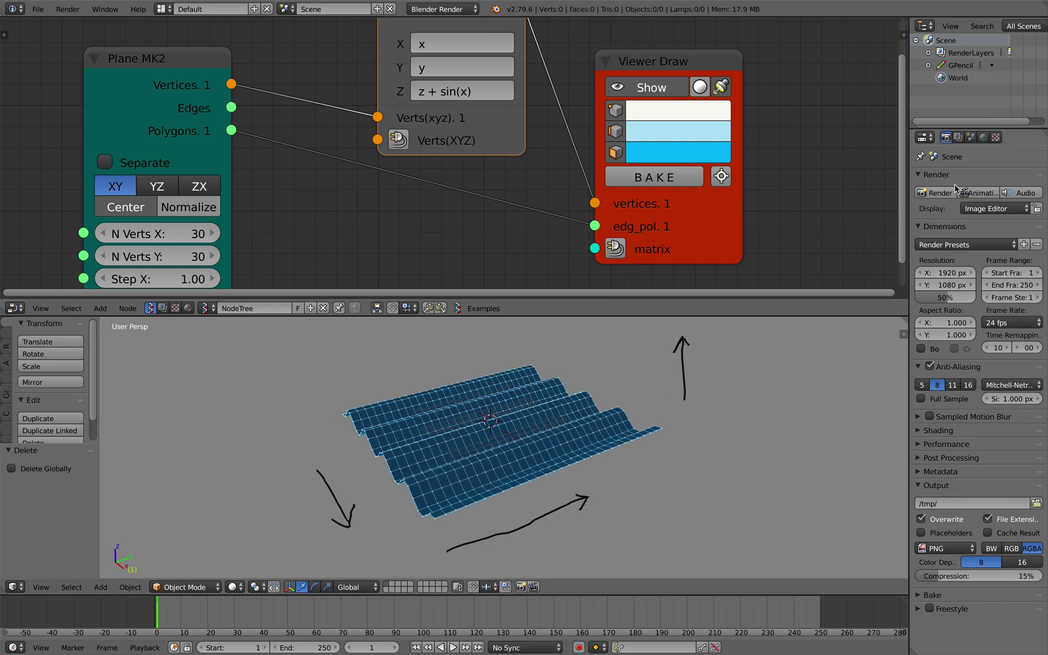
{"action": "middle_click_drag", "start_coordinate": [534, 388], "coordinate": [559, 390]}
{"action": "middle_click_drag", "start_coordinate": [622, 204], "coordinate": [640, 215]}
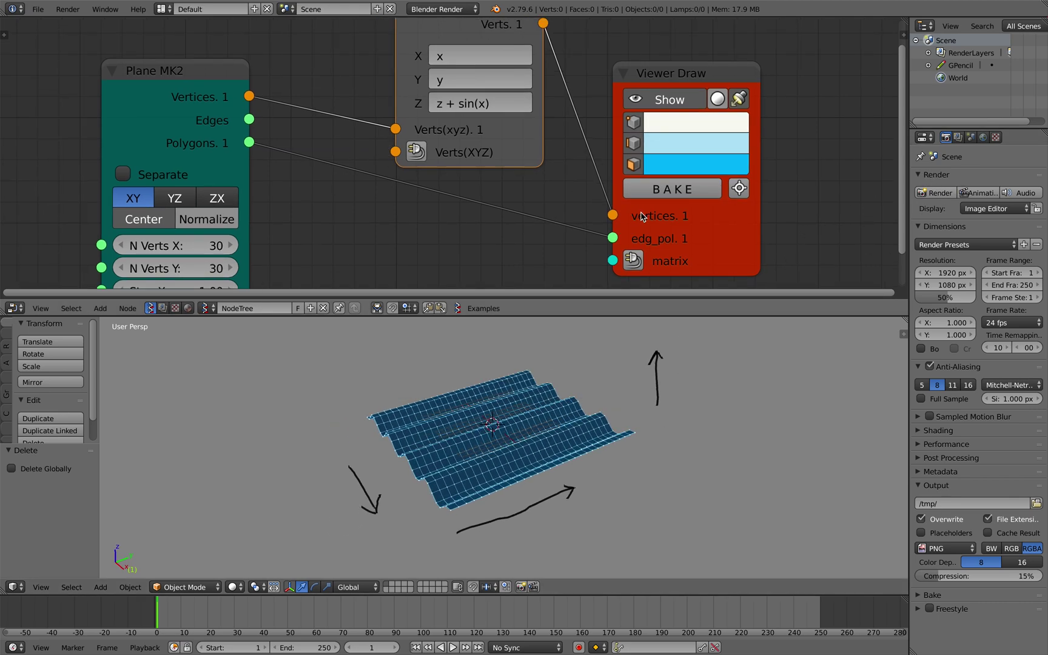
Rearrange the Plane MK2, Deform by formula and Viewer Draw nodes and save the blend file
{"action": "left_click_drag", "start_coordinate": [640, 216], "coordinate": [639, 193]}
{"action": "scroll", "coordinate": [545, 176], "scroll_direction": "down", "scroll_amount": 2}
{"action": "middle_click_drag", "start_coordinate": [488, 167], "coordinate": [497, 193]}
{"action": "mouse_move", "coordinate": [222, 114]}
{"action": "left_mouse_down"}
{"action": "mouse_move", "coordinate": [294, 82]}
{"action": "mouse_move", "coordinate": [252, 80]}
{"action": "left_mouse_up"}
{"action": "left_click_drag", "start_coordinate": [449, 54], "coordinate": [450, 37]}
{"action": "middle_click_drag", "start_coordinate": [461, 71], "coordinate": [458, 100]}
{"action": "key", "text": "ctrl+s"}
{"action": "left_click", "coordinate": [464, 119]}
{"action": "scroll", "coordinate": [468, 106], "scroll_direction": "up", "scroll_amount": 1}
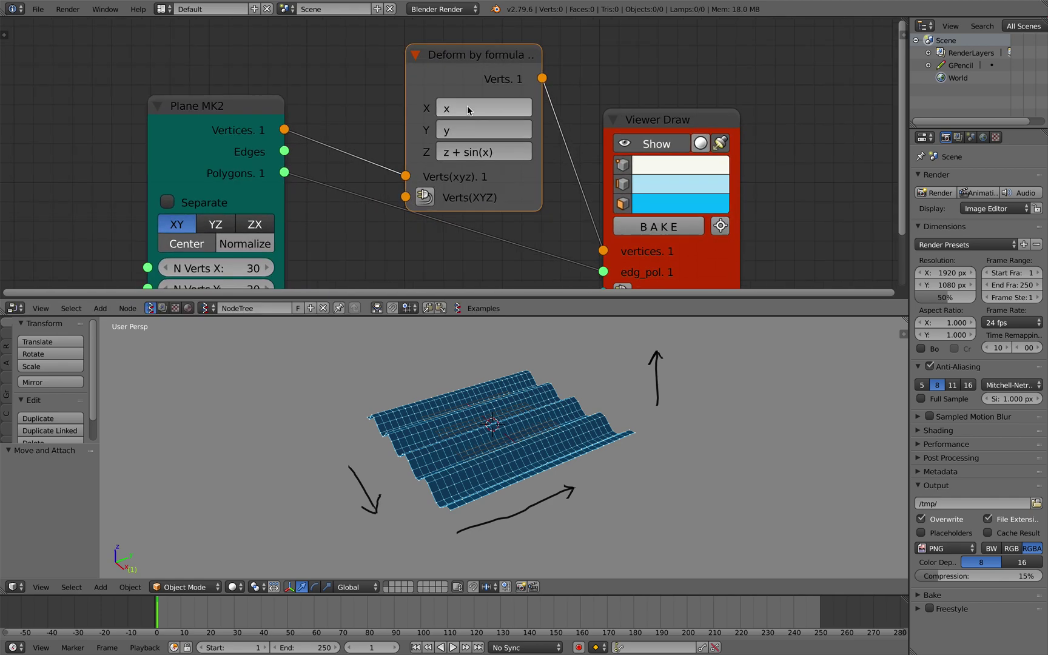
Widen the Deform by formula node to fit its full title and move the Viewer Draw and Plane MK2 nodes away from it
{"action": "left_click_drag", "start_coordinate": [668, 126], "coordinate": [699, 120]}
{"action": "left_click_drag", "start_coordinate": [541, 139], "coordinate": [555, 138]}
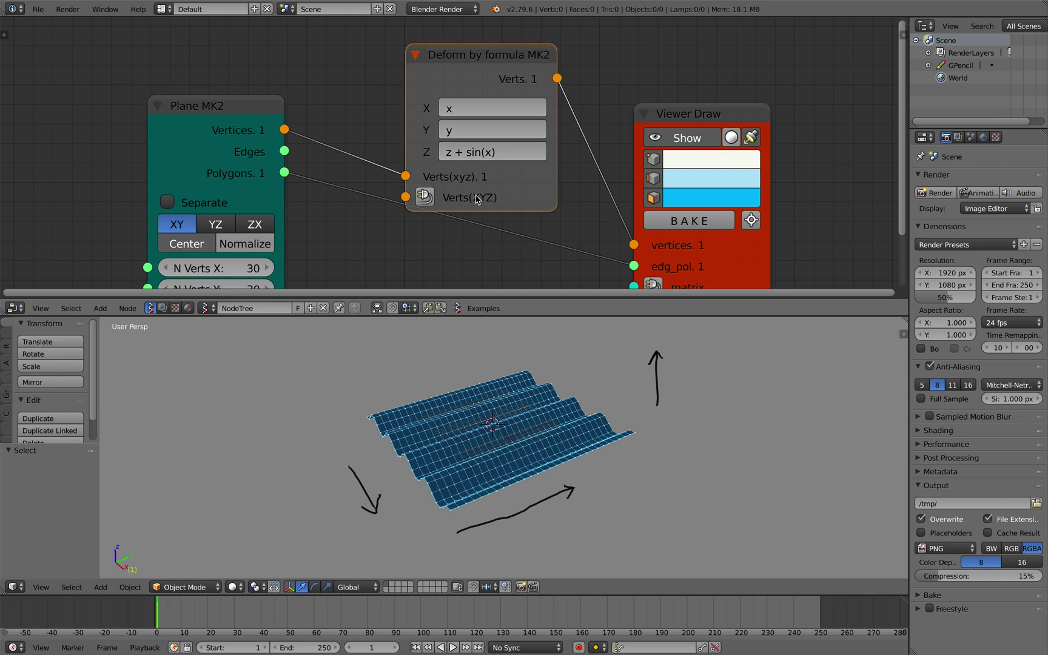
{"action": "scroll", "coordinate": [476, 199], "scroll_direction": "down", "scroll_amount": 1}
{"action": "middle_click_drag", "start_coordinate": [476, 199], "coordinate": [499, 151]}
{"action": "left_click_drag", "start_coordinate": [297, 76], "coordinate": [225, 50]}
{"action": "scroll", "coordinate": [371, 247], "scroll_direction": "down", "scroll_amount": 1}
{"action": "middle_click_drag", "start_coordinate": [372, 247], "coordinate": [367, 229]}
Add a Random Vector MK2 node and link its Random output to the Verts(XYZ) input of the Deform by formula node
{"action": "key", "text": "shift+a"}
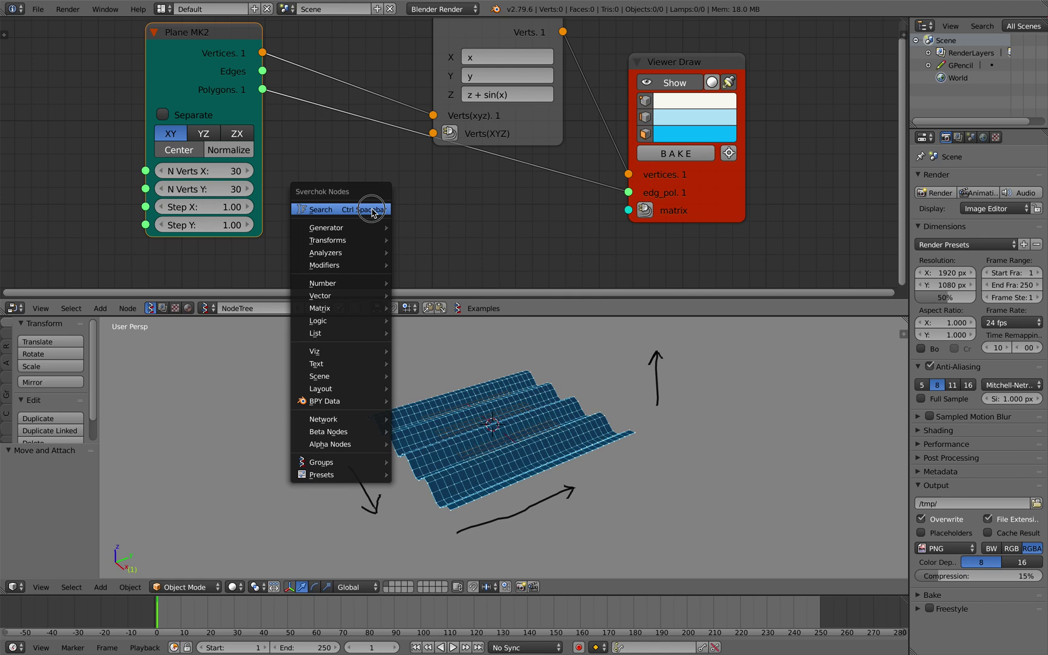
{"action": "left_click", "coordinate": [372, 210]}
{"action": "type", "text": "random"}
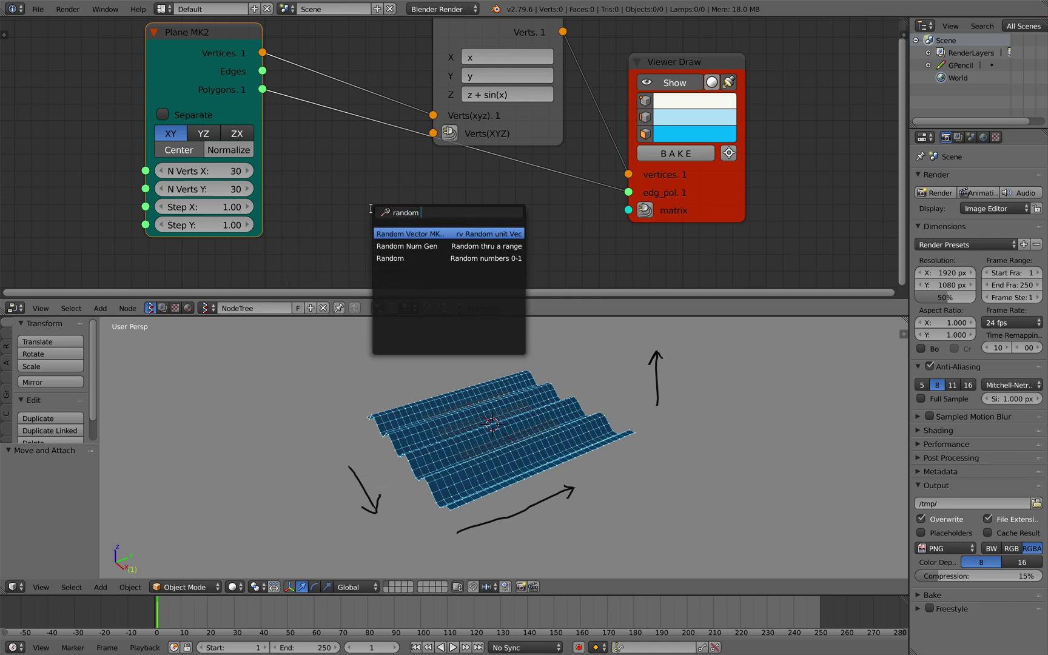
{"action": "key", "text": "Return"}
{"action": "left_click", "coordinate": [327, 181]}
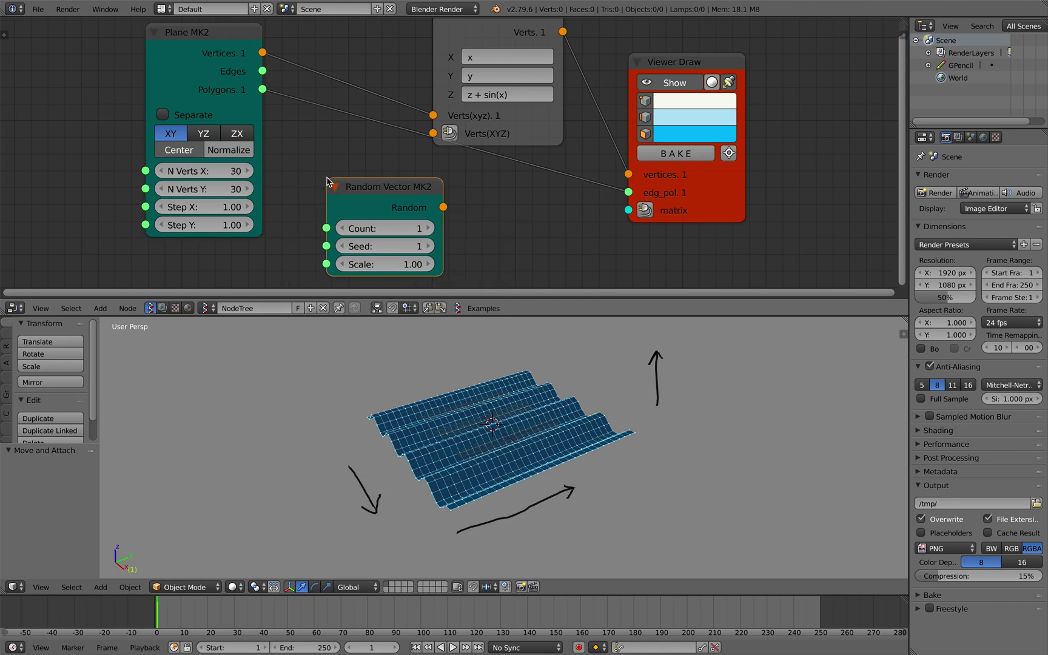
{"action": "left_click_drag", "start_coordinate": [371, 196], "coordinate": [335, 193]}
{"action": "left_click_drag", "start_coordinate": [404, 204], "coordinate": [430, 133]}
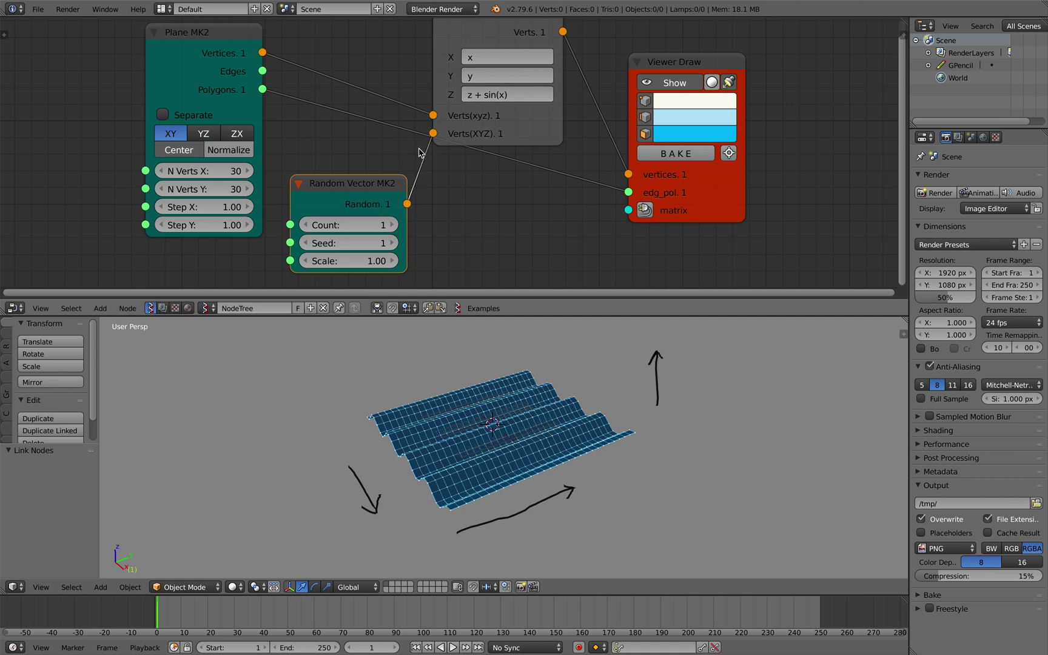
{"action": "left_click_drag", "start_coordinate": [368, 188], "coordinate": [355, 185]}
Set the Random Vector node's count to 900 and its seed to 113
{"action": "left_click", "coordinate": [343, 218]}
{"action": "type", "text": "57"}
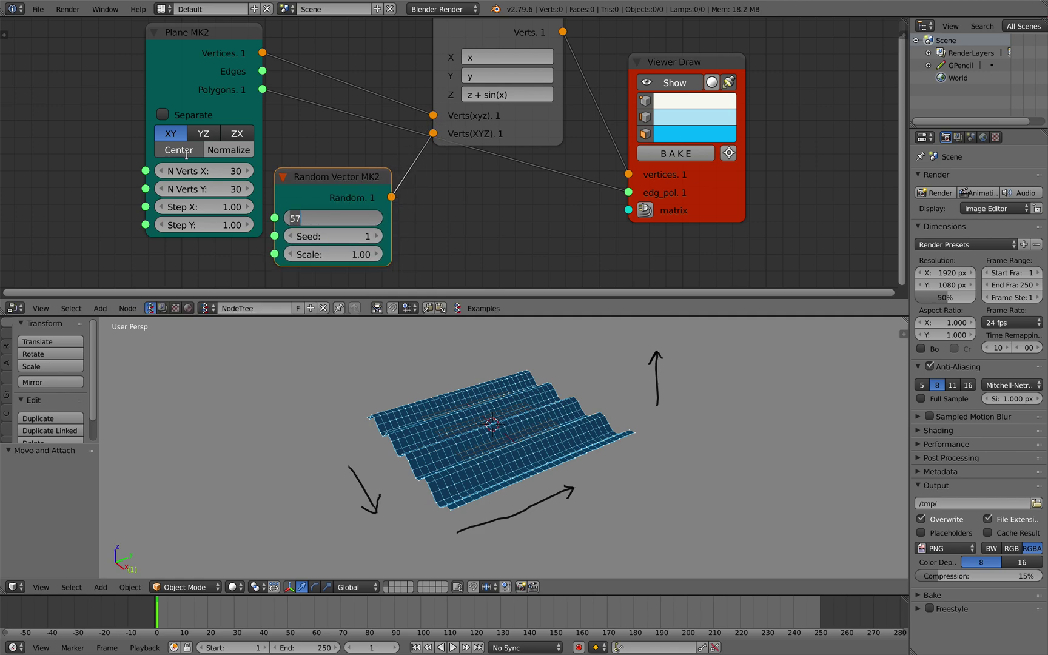
{"action": "key", "text": "Return"}
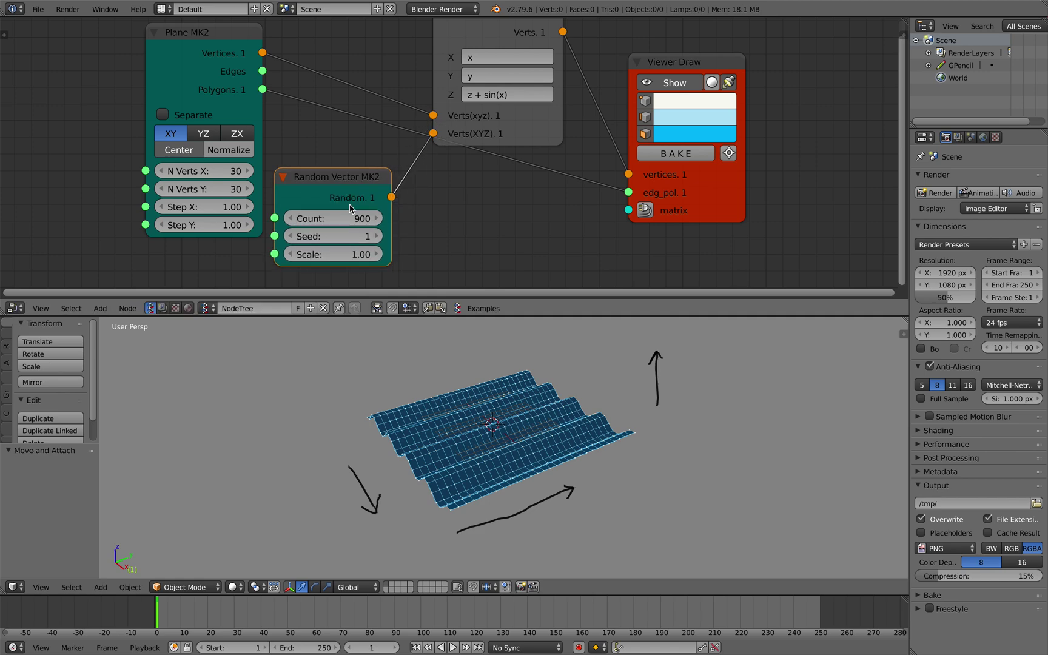
{"action": "scroll", "coordinate": [292, 194], "scroll_direction": "up", "scroll_amount": 1}
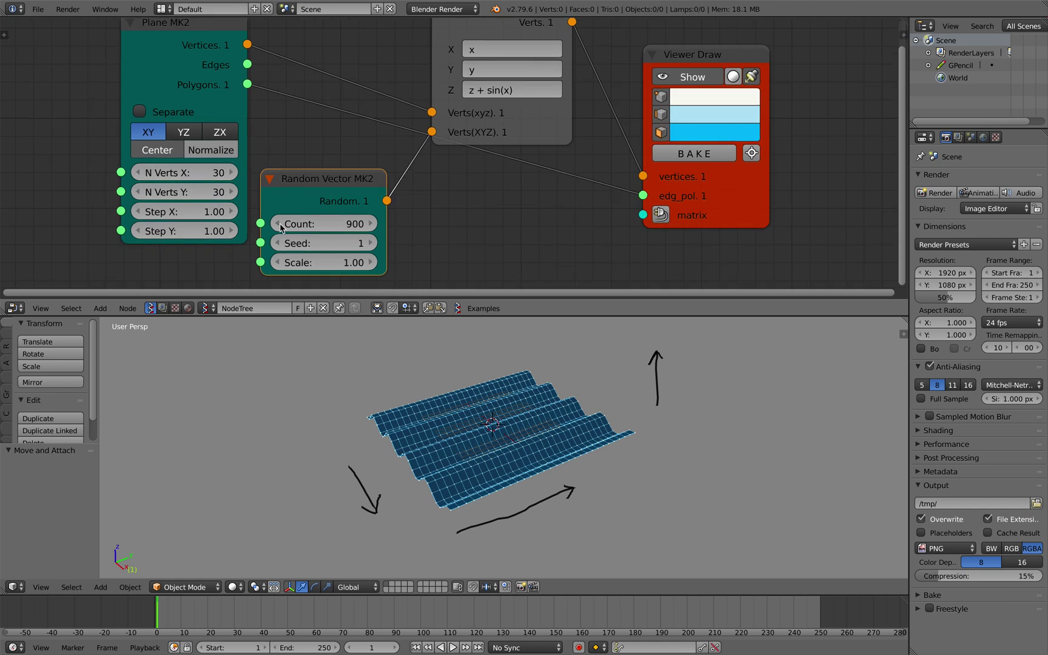
{"action": "left_click_drag", "start_coordinate": [324, 209], "coordinate": [364, 235]}
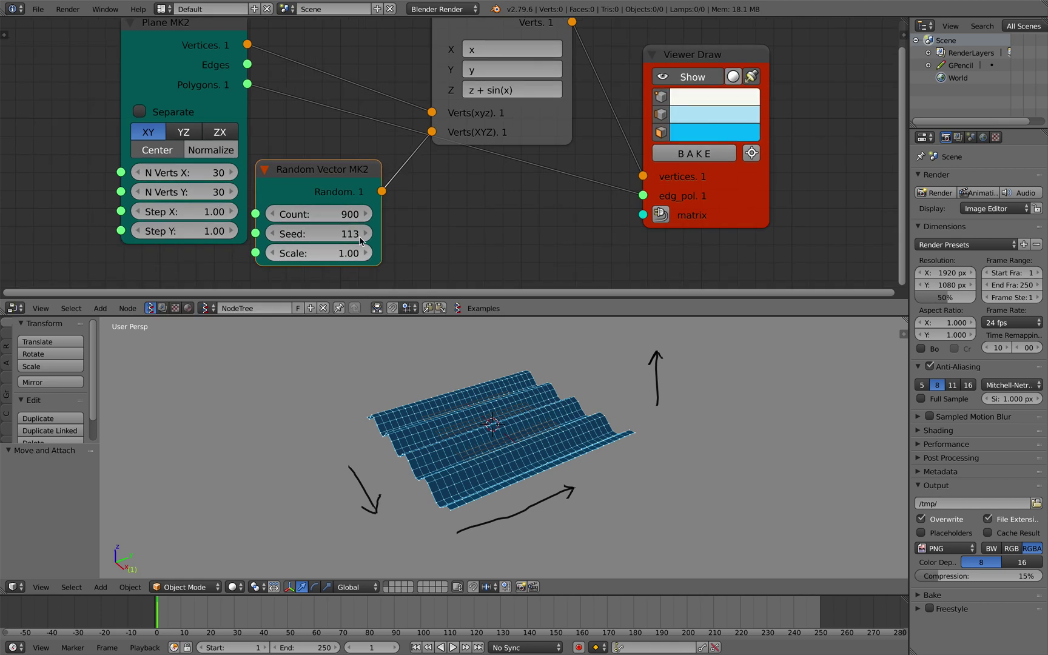
Extend the Z formula of the Deform by formula node to z + sin(x) + X
{"action": "middle_click_drag", "start_coordinate": [438, 405], "coordinate": [471, 426]}
{"action": "middle_click_drag", "start_coordinate": [461, 100], "coordinate": [379, 193]}
{"action": "scroll", "coordinate": [388, 191], "scroll_direction": "up", "scroll_amount": 3}
{"action": "left_click", "coordinate": [461, 182]}
{"action": "left_click", "coordinate": [461, 182]}
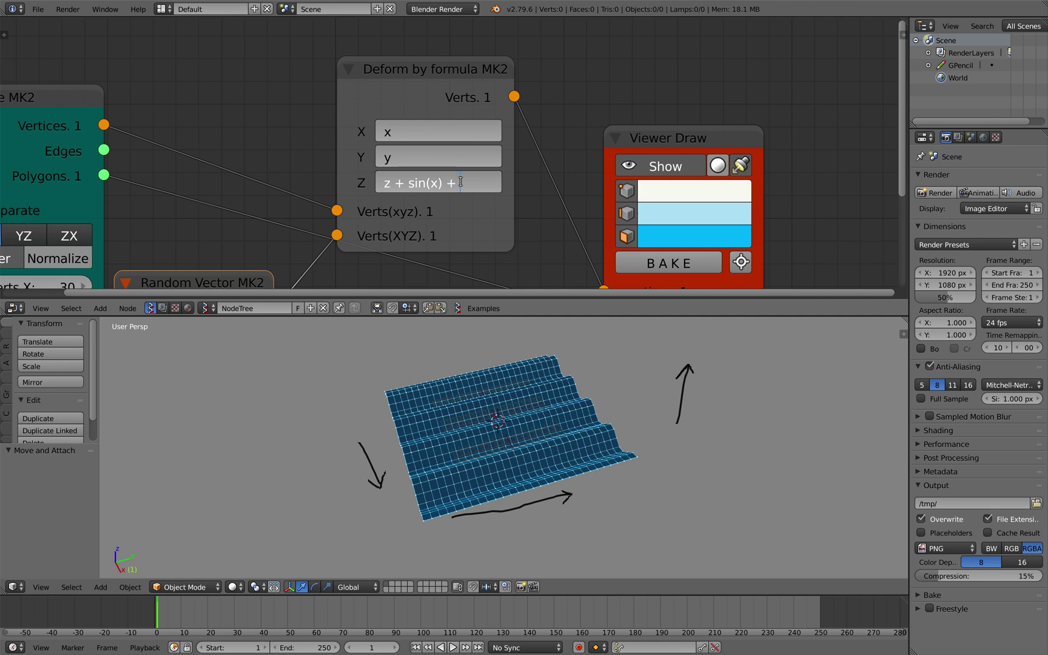
{"action": "key", "text": "Return"}
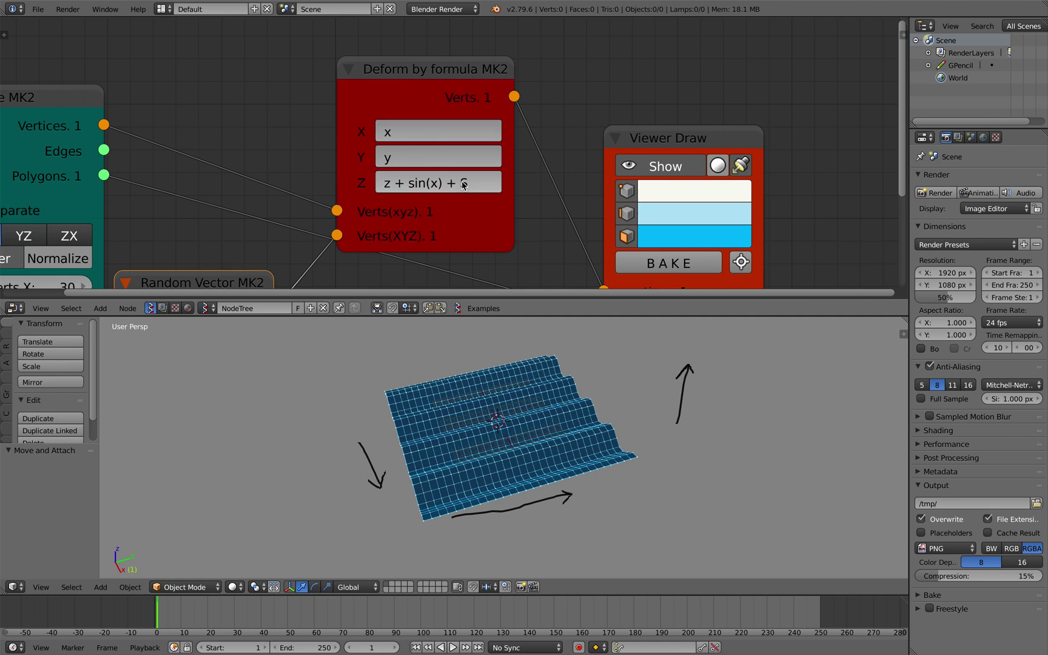
{"action": "left_click", "coordinate": [463, 184]}
{"action": "left_click", "coordinate": [470, 180]}
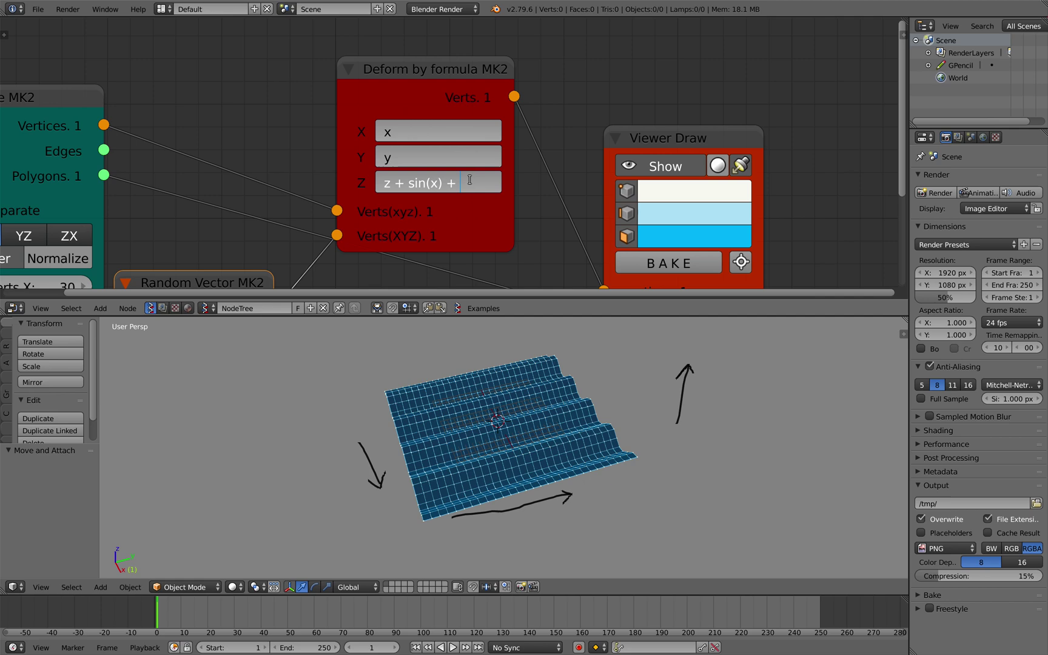
{"action": "key", "text": "Return"}
{"action": "middle_click_drag", "start_coordinate": [516, 376], "coordinate": [517, 395]}
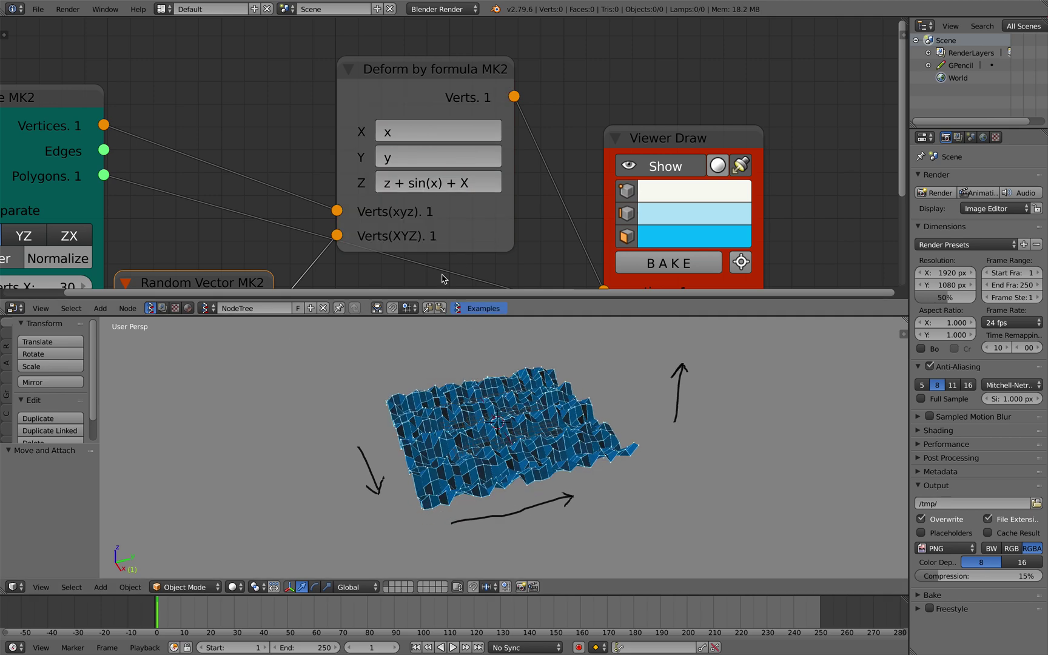
Set the Random Vector node's count to 900, seed to 303 and scale to 0.40
{"action": "middle_click_drag", "start_coordinate": [442, 278], "coordinate": [458, 150]}
{"action": "scroll", "coordinate": [388, 159], "scroll_direction": "down", "scroll_amount": 1}
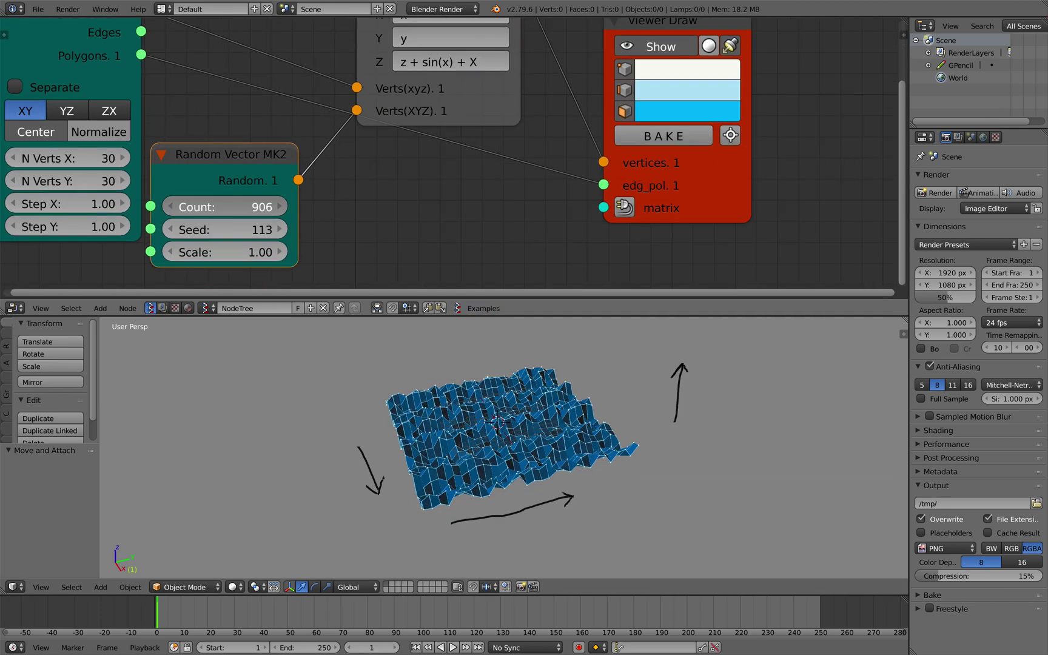
{"action": "mouse_move", "coordinate": [234, 206]}
{"action": "left_mouse_down"}
{"action": "mouse_move", "coordinate": [237, 229]}
{"action": "mouse_move", "coordinate": [261, 229]}
{"action": "mouse_move", "coordinate": [238, 229]}
{"action": "mouse_move", "coordinate": [240, 251]}
{"action": "mouse_move", "coordinate": [261, 252]}
{"action": "mouse_move", "coordinate": [236, 251]}
{"action": "mouse_move", "coordinate": [228, 230]}
{"action": "mouse_move", "coordinate": [275, 229]}
{"action": "left_mouse_up"}
{"action": "left_click", "coordinate": [233, 206]}
{"action": "key", "text": "Return"}
{"action": "middle_click_drag", "start_coordinate": [434, 446], "coordinate": [404, 448]}
{"action": "middle_click_drag", "start_coordinate": [403, 448], "coordinate": [422, 452]}
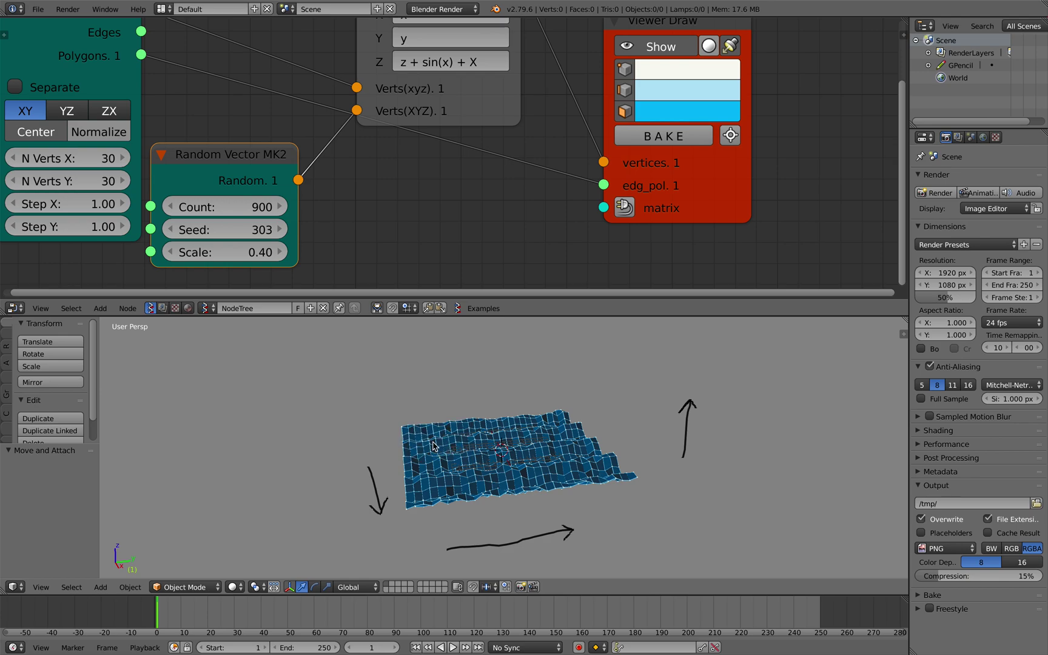
Tidy the existing nodes and add a Formula shape node in the free space beyond the Viewer Draw node
{"action": "scroll", "coordinate": [468, 236], "scroll_direction": "down", "scroll_amount": 3}
{"action": "scroll", "coordinate": [477, 120], "scroll_direction": "up", "scroll_amount": 4}
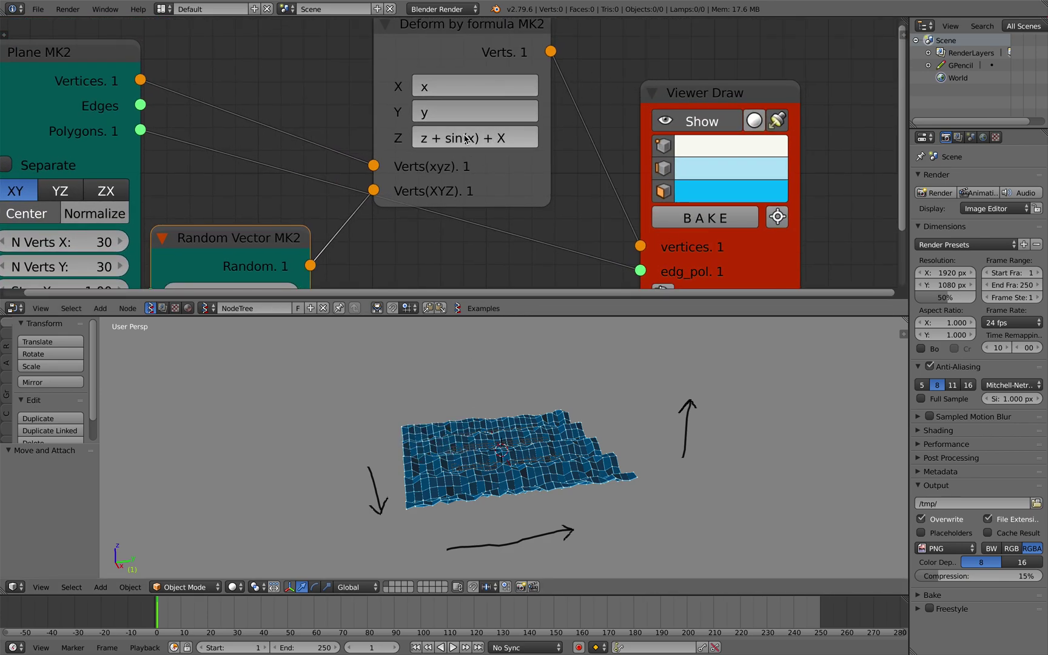
{"action": "scroll", "coordinate": [493, 73], "scroll_direction": "down", "scroll_amount": 2}
{"action": "left_click_drag", "start_coordinate": [291, 198], "coordinate": [293, 187]}
{"action": "middle_click_drag", "start_coordinate": [519, 184], "coordinate": [436, 193]}
{"action": "left_click_drag", "start_coordinate": [605, 205], "coordinate": [590, 195]}
{"action": "key", "text": "alt+space"}
{"action": "type", "text": "formual"}
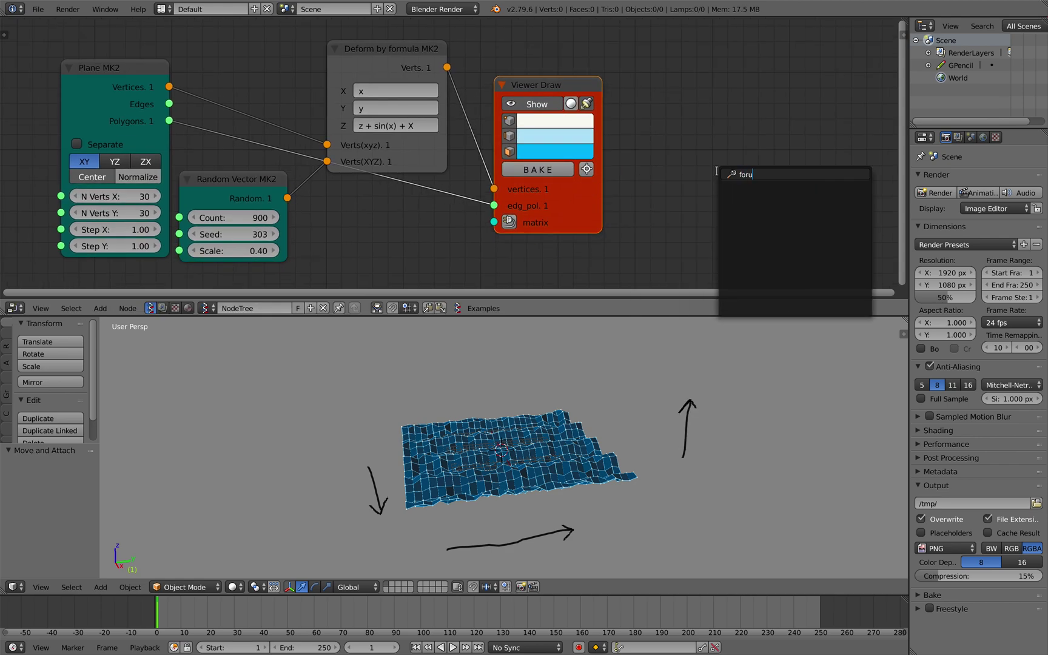
{"action": "key", "text": "BackSpace"}
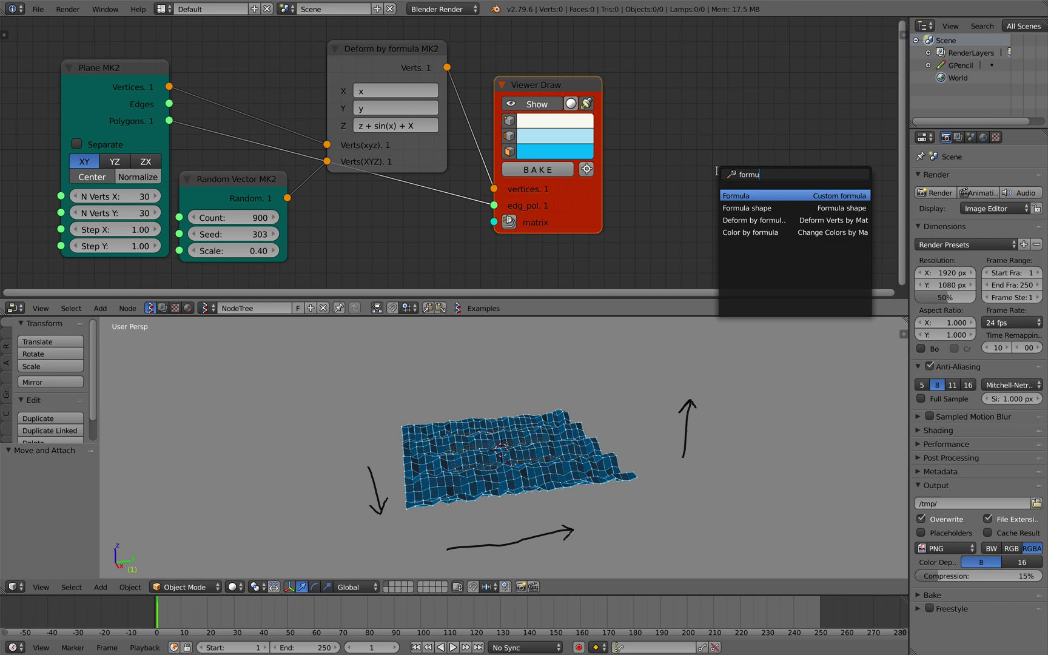
{"action": "key", "text": "Down"}
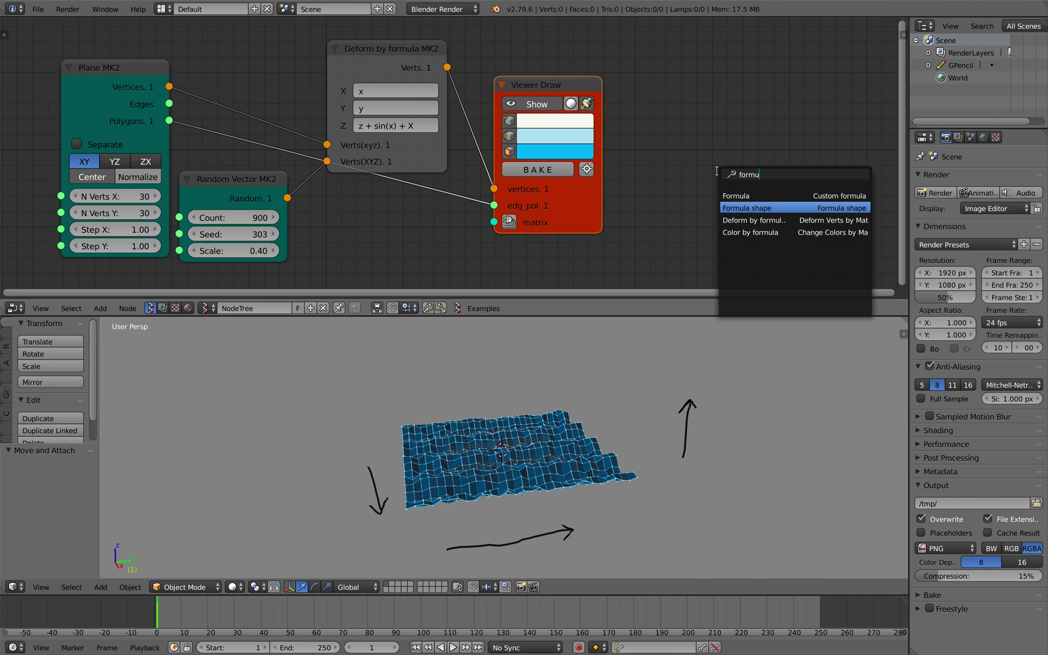
{"action": "key", "text": "Return"}
{"action": "scroll", "coordinate": [705, 92], "scroll_direction": "down", "scroll_amount": 3}
{"action": "middle_click_drag", "start_coordinate": [674, 118], "coordinate": [608, 124]}
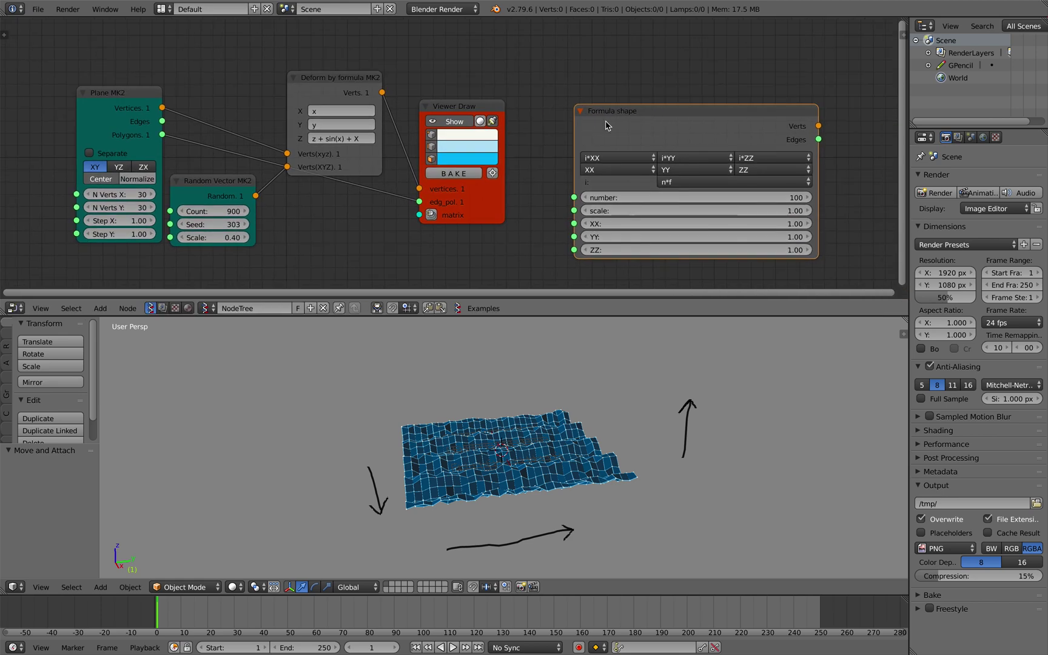
Move the Formula shape node closer to the Viewer Draw node and save the blend file
{"action": "left_click_drag", "start_coordinate": [646, 110], "coordinate": [611, 104]}
{"action": "middle_click_drag", "start_coordinate": [611, 98], "coordinate": [604, 103]}
{"action": "scroll", "coordinate": [610, 103], "scroll_direction": "up", "scroll_amount": 2}
{"action": "key", "text": "ctrl+s"}
{"action": "left_click", "coordinate": [613, 105]}
{"action": "middle_click_drag", "start_coordinate": [586, 179], "coordinate": [588, 179]}
{"action": "left_click", "coordinate": [588, 178]}
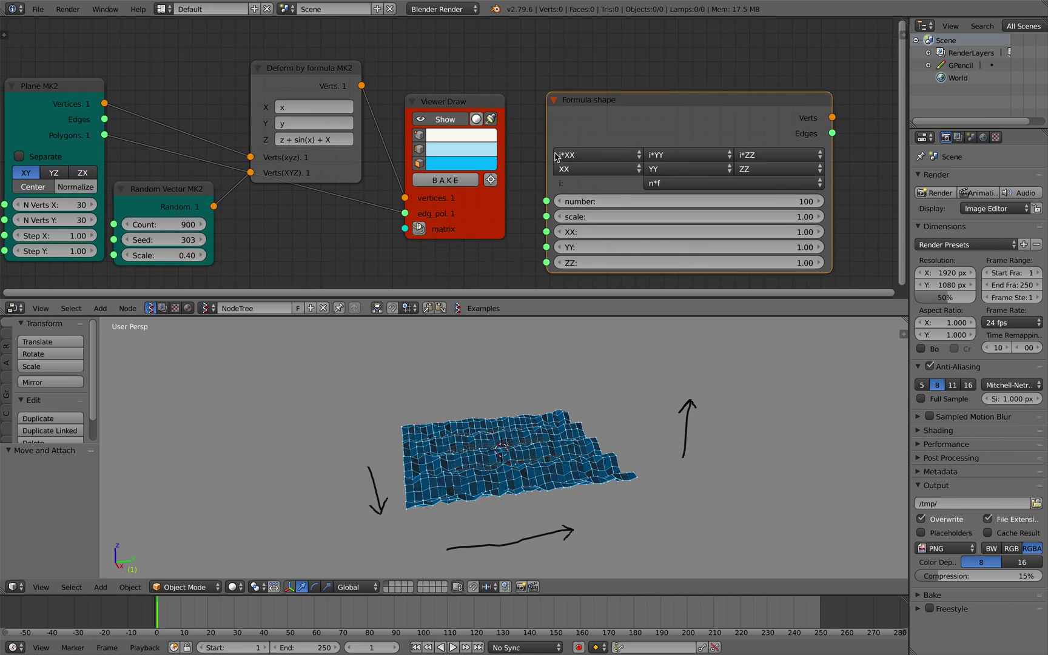
{"action": "middle_click_drag", "start_coordinate": [609, 142], "coordinate": [623, 123]}
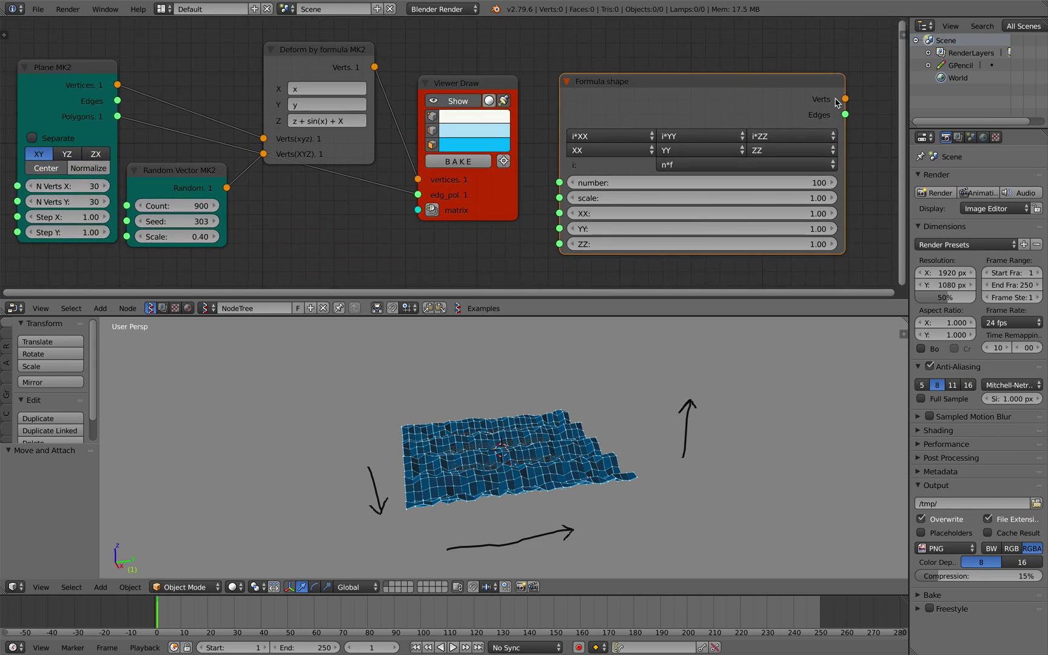
{"action": "scroll", "coordinate": [830, 97], "scroll_direction": "down", "scroll_amount": 2}
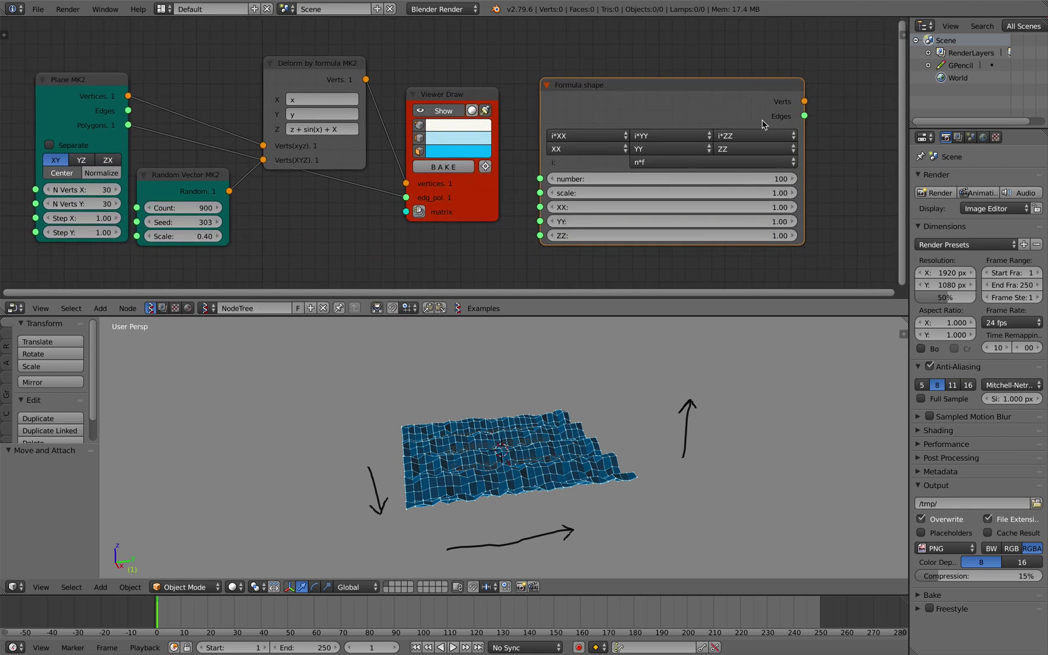
Look through the Formula shape node's preset formulas and set its second-row YY formula to tan(i)
{"action": "left_click", "coordinate": [626, 136]}
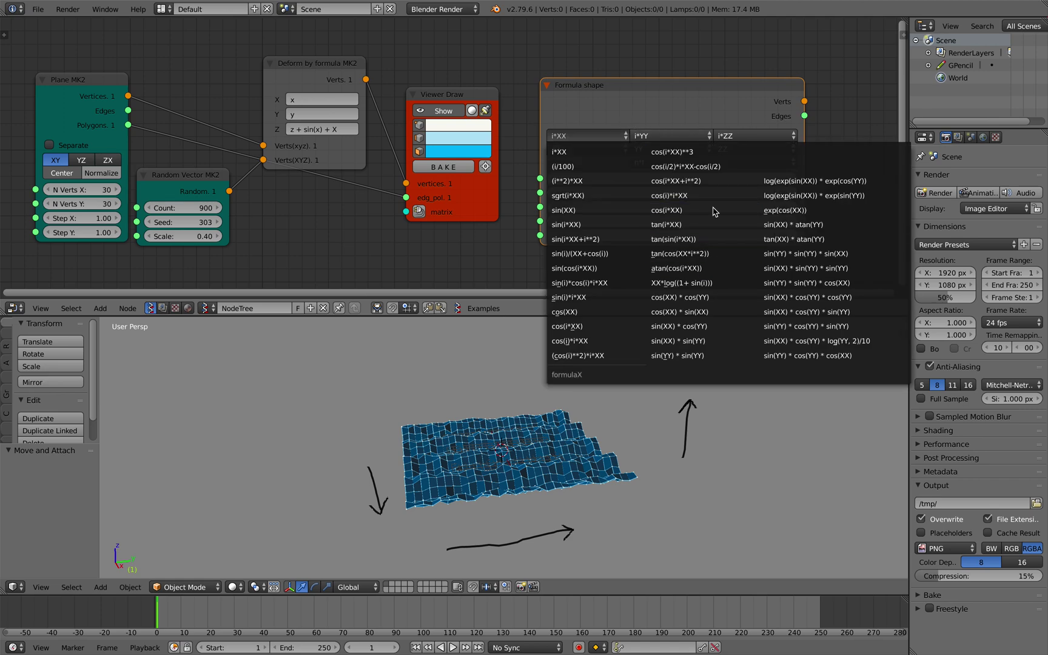
{"action": "left_click", "coordinate": [675, 138]}
{"action": "left_click", "coordinate": [675, 139]}
{"action": "left_click", "coordinate": [678, 146]}
{"action": "left_click", "coordinate": [707, 265]}
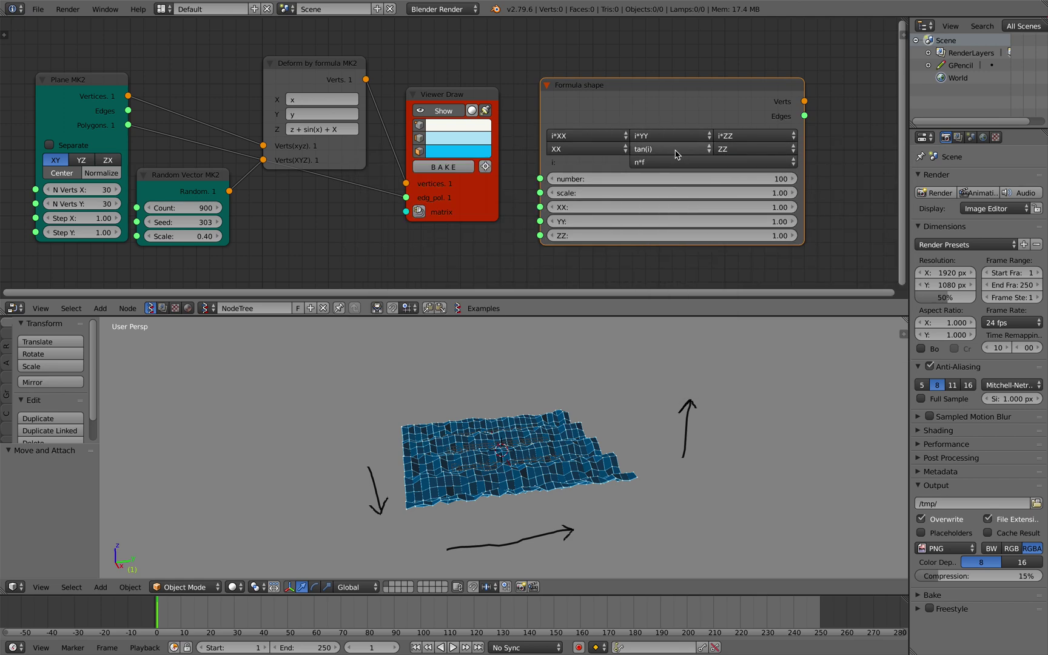
{"action": "left_click", "coordinate": [677, 139]}
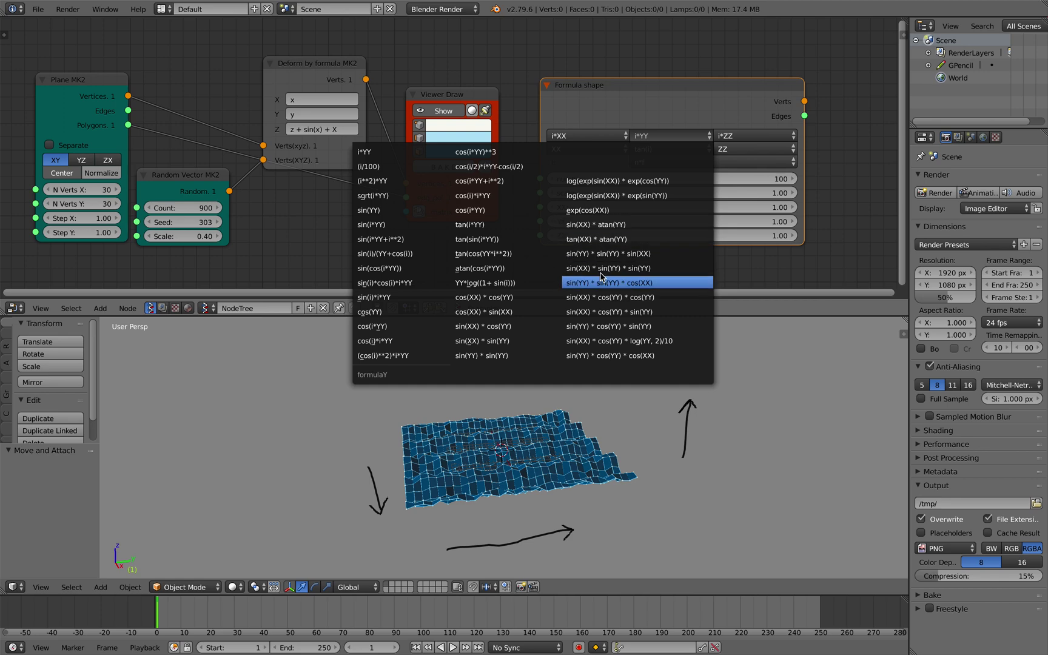
Save the blend file with the Formula shape node, overwriting the existing version
{"action": "middle_click_drag", "start_coordinate": [446, 115], "coordinate": [476, 131]}
{"action": "scroll", "coordinate": [454, 104], "scroll_direction": "up", "scroll_amount": 1}
{"action": "key", "text": "ctrl+s"}
{"action": "left_click", "coordinate": [451, 100]}
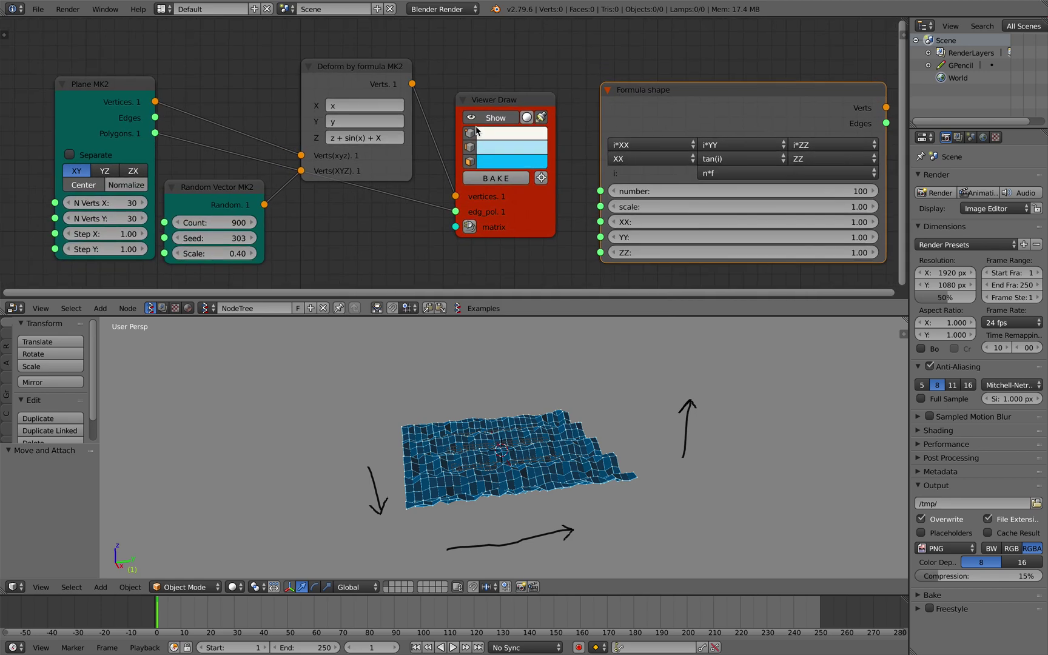
{"action": "middle_click_drag", "start_coordinate": [648, 112], "coordinate": [581, 100]}
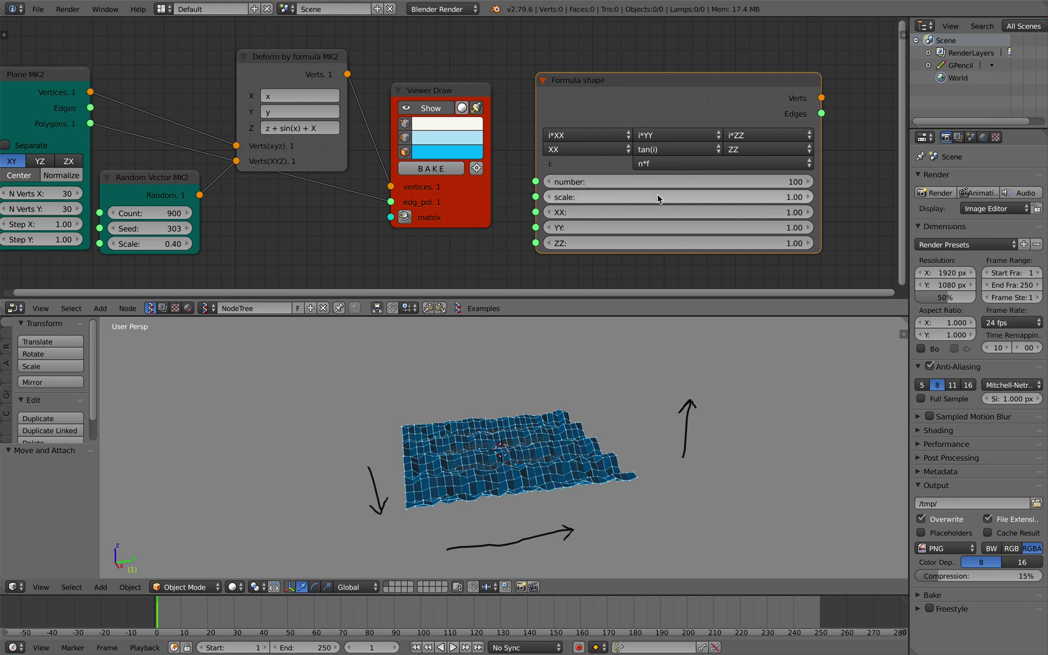
{"action": "middle_click_drag", "start_coordinate": [320, 128], "coordinate": [400, 151]}
{"action": "scroll", "coordinate": [366, 116], "scroll_direction": "down", "scroll_amount": 1}
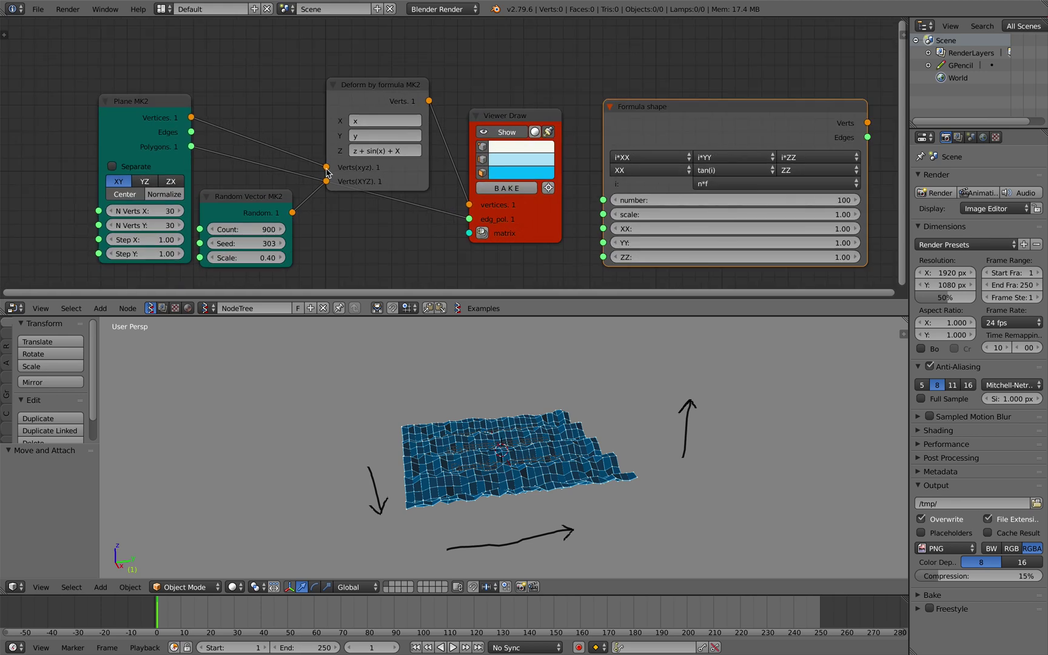
Move the Plane MK2 node away from the Random Vector node and save the file again
{"action": "scroll", "coordinate": [364, 145], "scroll_direction": "up", "scroll_amount": 2}
{"action": "left_click_drag", "start_coordinate": [125, 114], "coordinate": [109, 100]}
{"action": "key", "text": "ctrl+s"}
{"action": "left_click", "coordinate": [109, 102]}
Set the Random Vector node's seed to 255 and save the blend file
{"action": "left_click_drag", "start_coordinate": [213, 250], "coordinate": [184, 250]}
{"action": "scroll", "coordinate": [455, 420], "scroll_direction": "up", "scroll_amount": 4}
{"action": "middle_click_drag", "start_coordinate": [458, 420], "coordinate": [474, 438]}
{"action": "scroll", "coordinate": [474, 437], "scroll_direction": "down", "scroll_amount": 3}
{"action": "key", "text": "ctrl+s"}
{"action": "left_click", "coordinate": [474, 441]}
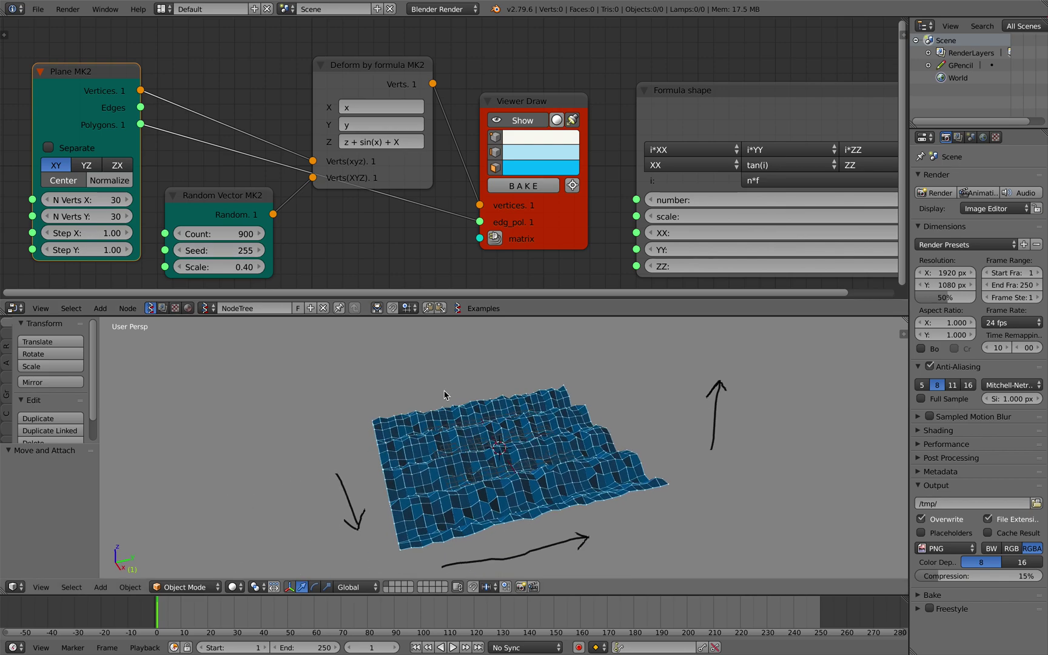
Set the Random Vector node's scale to 0 to remove the random displacement from the wavy plane
{"action": "middle_click_drag", "start_coordinate": [220, 234], "coordinate": [229, 222]}
{"action": "type", "text": "0"}
{"action": "key", "text": "Return"}
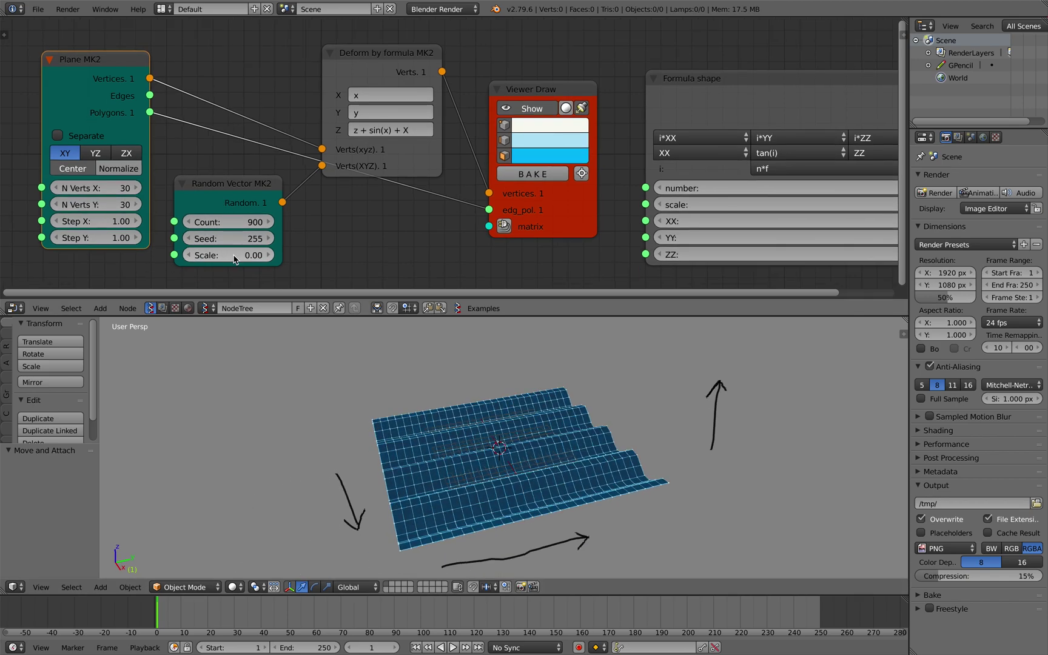
{"action": "middle_click_drag", "start_coordinate": [347, 408], "coordinate": [389, 418]}
Set the X formula of the Deform by formula node to x * 2
{"action": "middle_click_drag", "start_coordinate": [327, 219], "coordinate": [351, 235]}
{"action": "scroll", "coordinate": [352, 235], "scroll_direction": "up", "scroll_amount": 2}
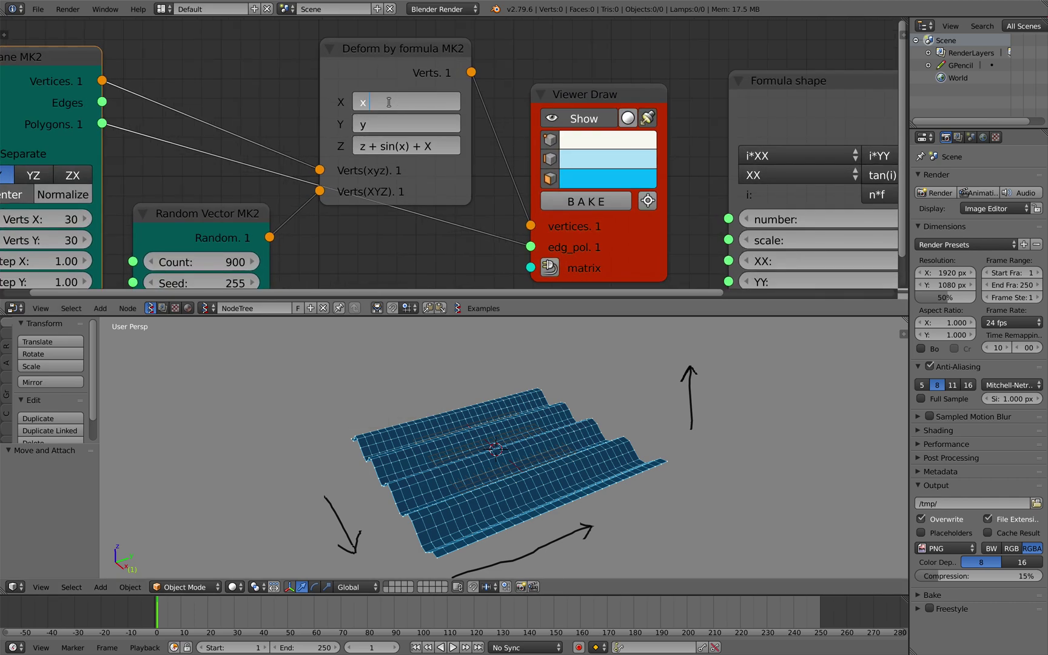
{"action": "type", "text": "2"}
{"action": "key", "text": "Return"}
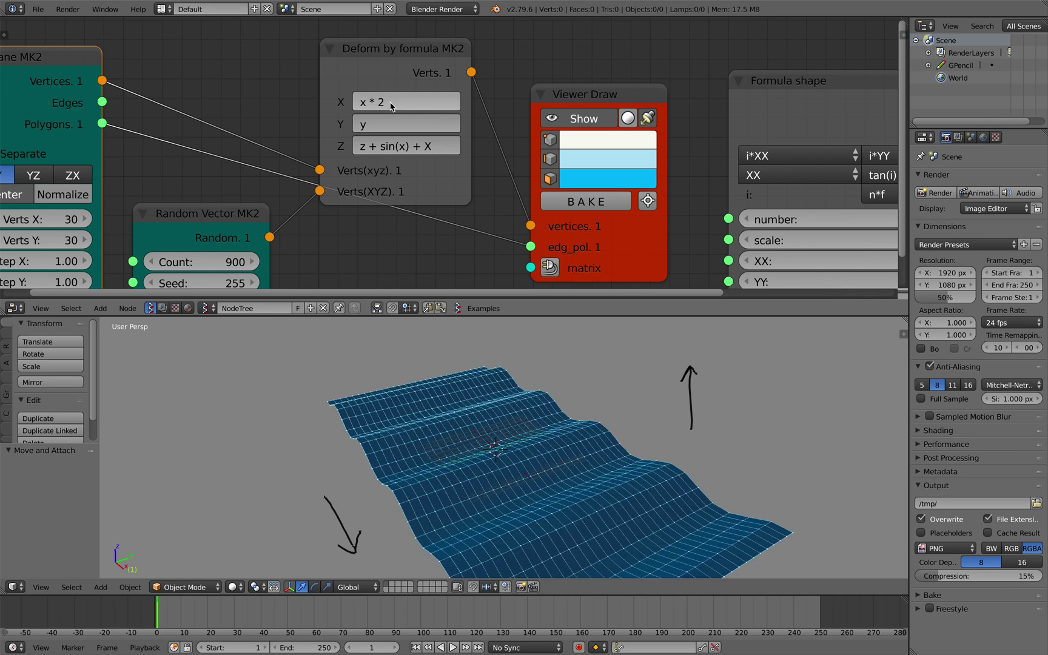
Change the multiplier in the Deform by formula node's X formula so it reads x * 1
{"action": "key", "text": "BackSpace"}
{"action": "type", "text": "1"}
{"action": "key", "text": "Return"}
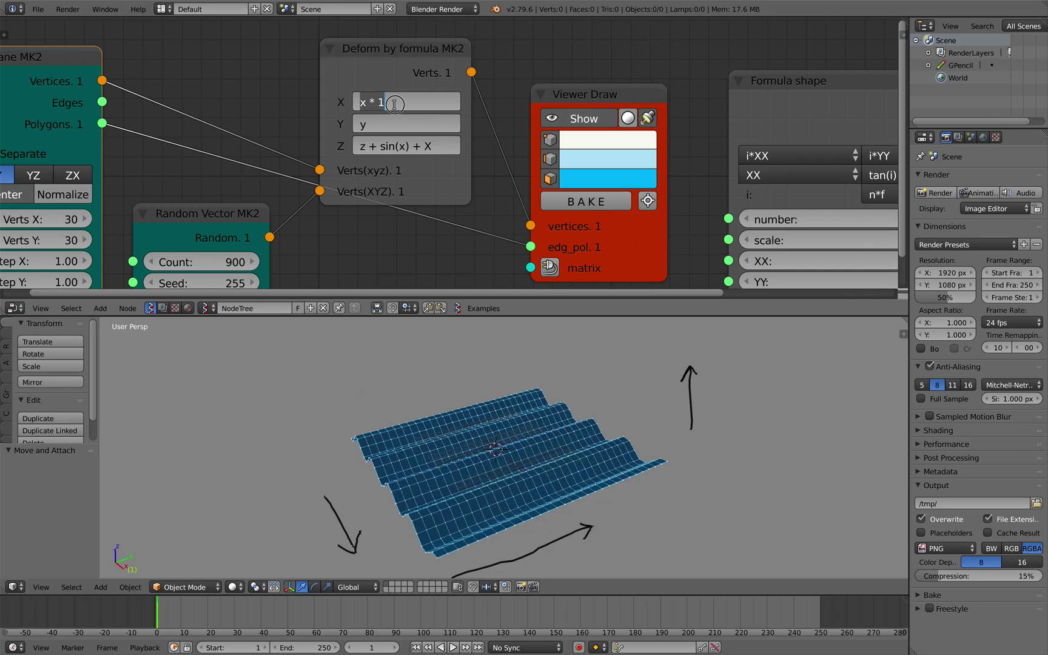
Try x * 4 as the Deform by formula node's X formula, and replace it with x + cos(y)
{"action": "type", "text": "4"}
{"action": "key", "text": "Return"}
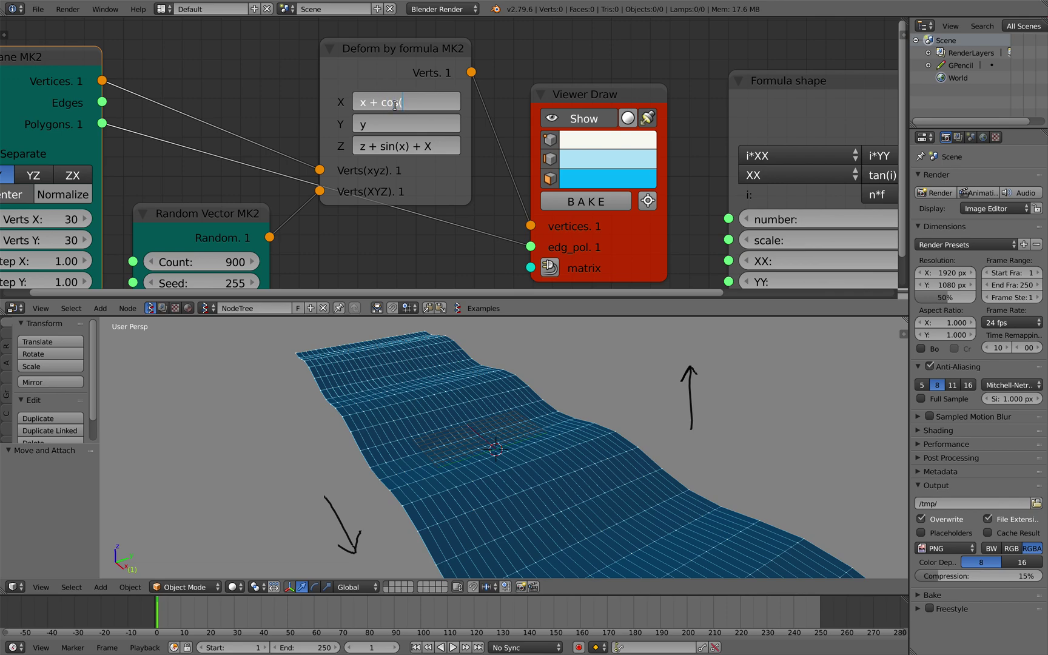
{"action": "key", "text": "Return"}
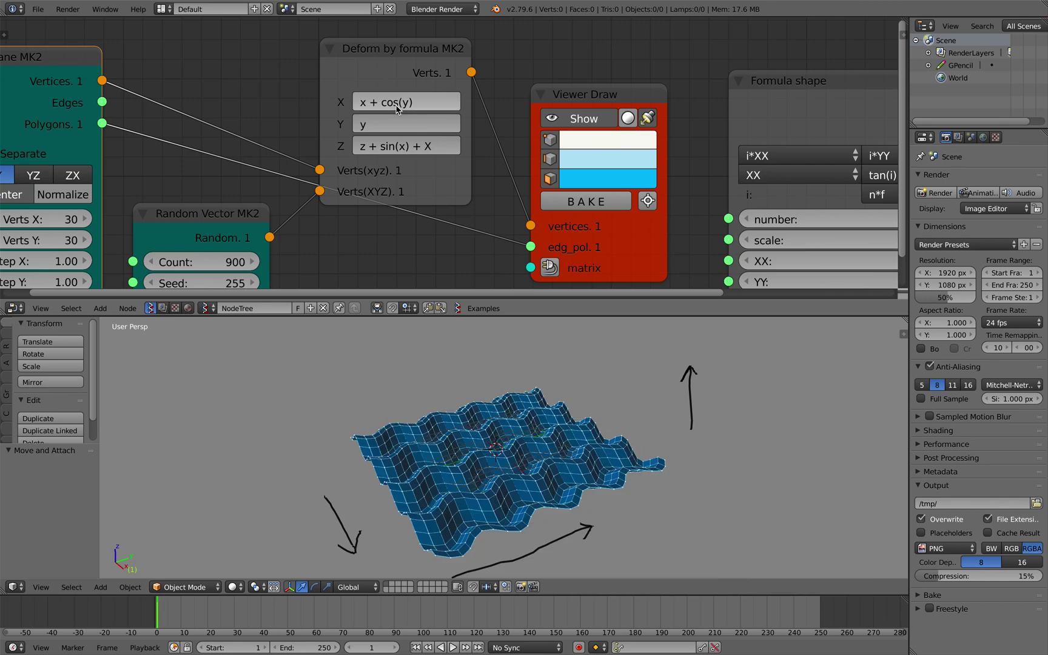
{"action": "mouse_move", "coordinate": [570, 464]}
{"action": "middle_mouse_down"}
{"action": "mouse_move", "coordinate": [636, 467]}
{"action": "mouse_move", "coordinate": [564, 449]}
{"action": "mouse_move", "coordinate": [579, 464]}
{"action": "middle_mouse_up"}
{"action": "scroll", "coordinate": [566, 449], "scroll_direction": "up", "scroll_amount": 1}
{"action": "scroll", "coordinate": [566, 448], "scroll_direction": "down", "scroll_amount": 1}
Set both N Verts X and N Verts Y of the Plane node to 50
{"action": "scroll", "coordinate": [404, 166], "scroll_direction": "down", "scroll_amount": 3}
{"action": "middle_click_drag", "start_coordinate": [290, 201], "coordinate": [412, 164]}
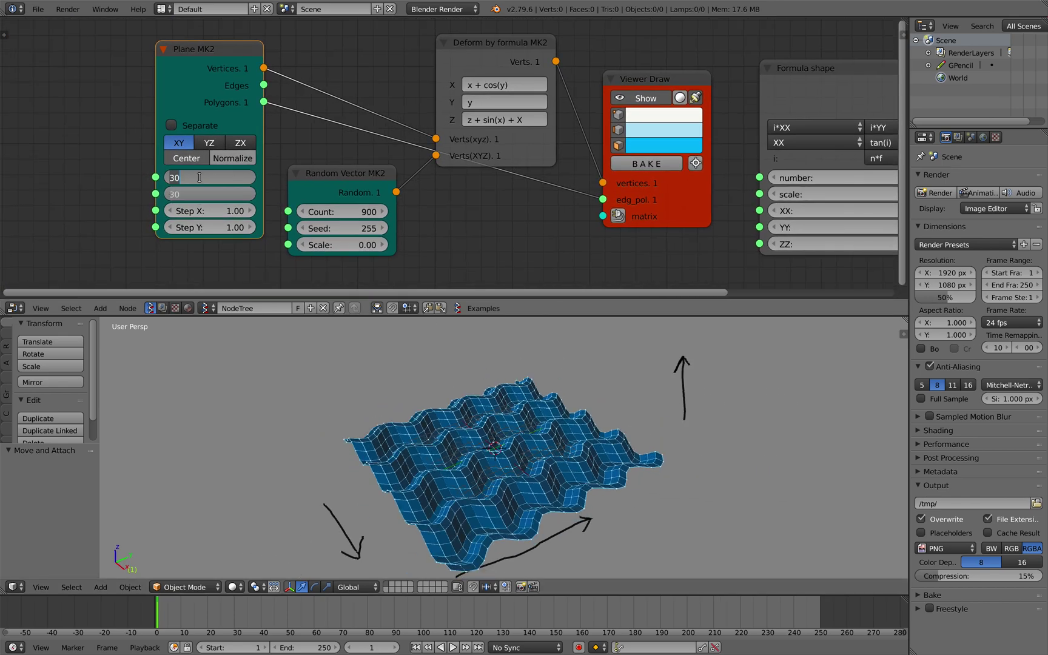
{"action": "left_click", "coordinate": [199, 177]}
{"action": "type", "text": "50"}
{"action": "key", "text": "Return"}
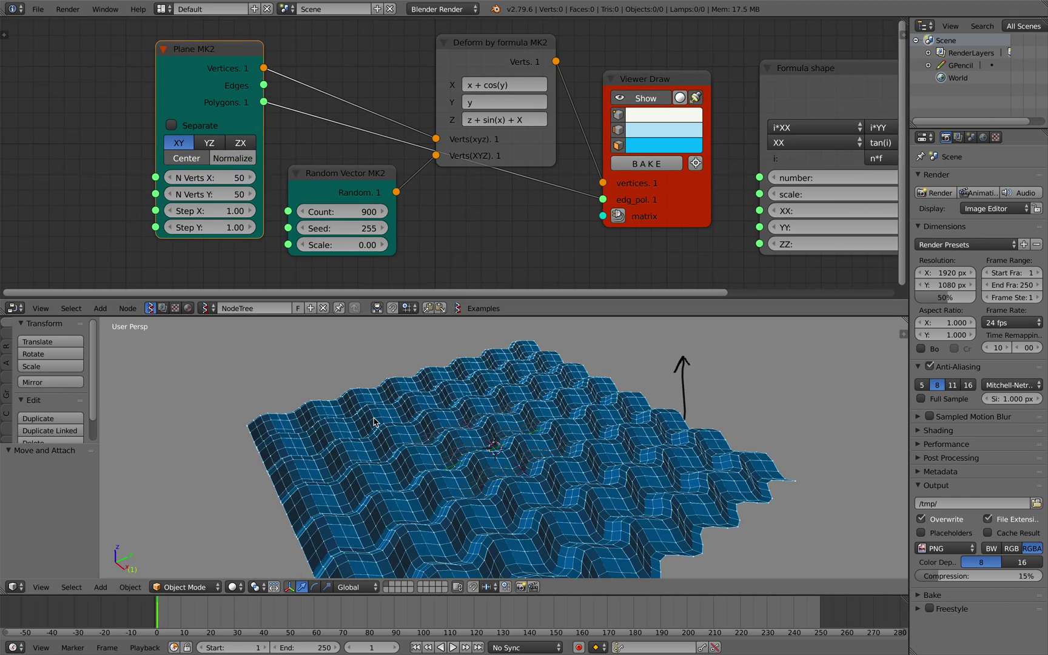
Try a step of about 0.634 for the Plane node in X and Y, and restore both to 1
{"action": "mouse_move", "coordinate": [209, 211]}
{"action": "left_mouse_down"}
{"action": "mouse_move", "coordinate": [247, 211]}
{"action": "mouse_move", "coordinate": [184, 211]}
{"action": "mouse_move", "coordinate": [225, 218]}
{"action": "left_mouse_up"}
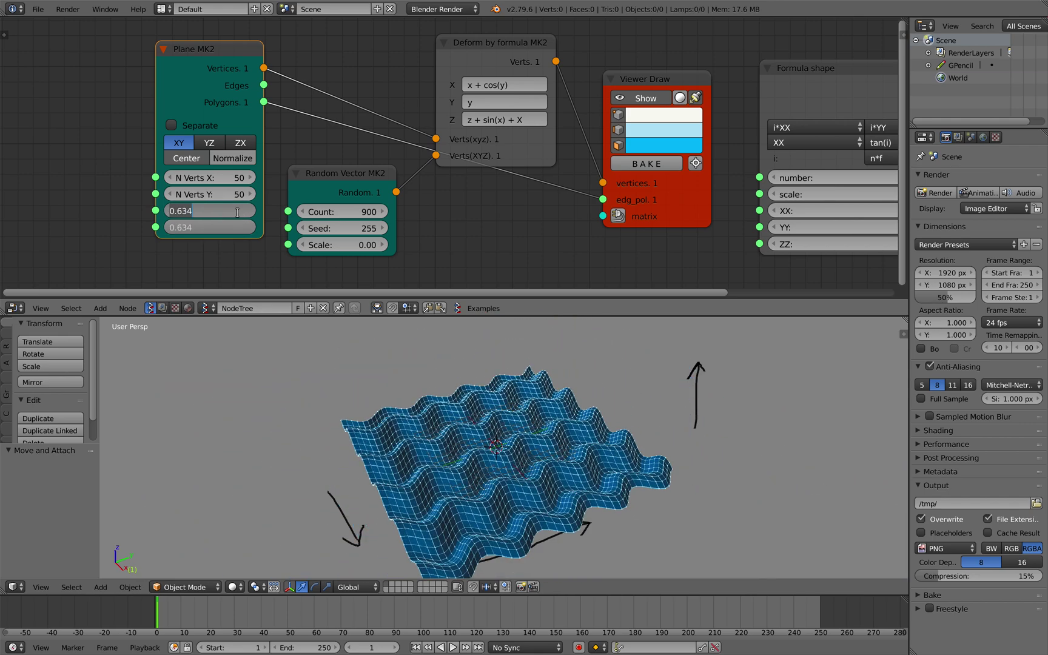
{"action": "type", "text": "1"}
{"action": "left_click", "coordinate": [285, 152]}
Save the blend file over the existing version
{"action": "scroll", "coordinate": [303, 167], "scroll_direction": "down", "scroll_amount": 2}
{"action": "middle_click_drag", "start_coordinate": [421, 433], "coordinate": [454, 439]}
{"action": "key", "text": "ctrl+s"}
{"action": "left_click", "coordinate": [481, 408]}
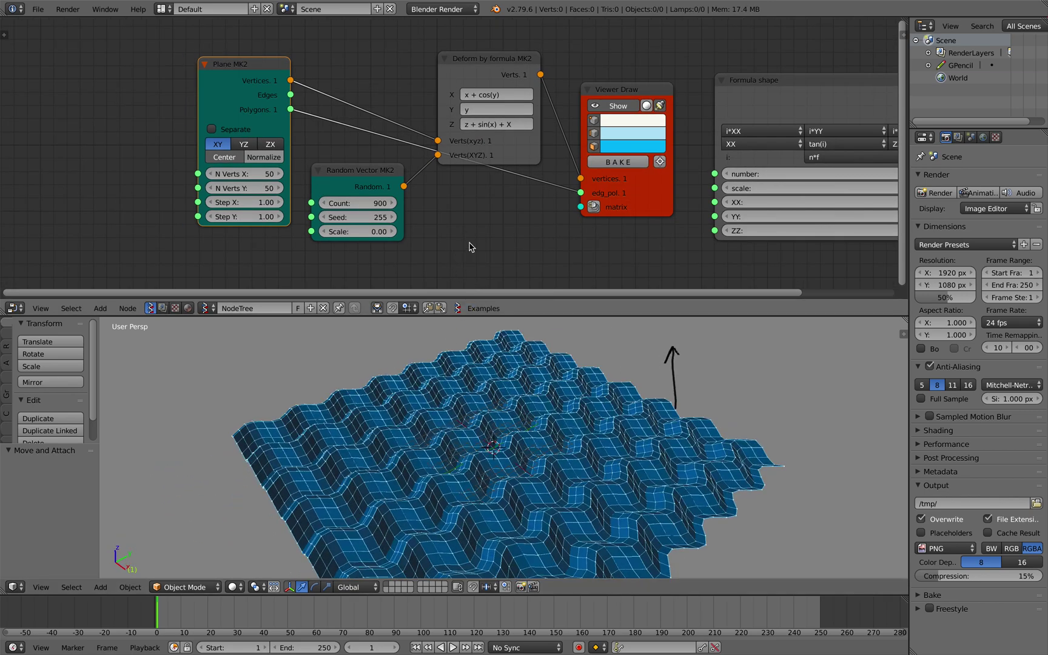
Widen the Deform by formula node and spread out the Plane, Viewer Draw and Formula shape nodes around it
{"action": "middle_click_drag", "start_coordinate": [497, 214], "coordinate": [459, 226]}
{"action": "left_click_drag", "start_coordinate": [248, 110], "coordinate": [201, 127]}
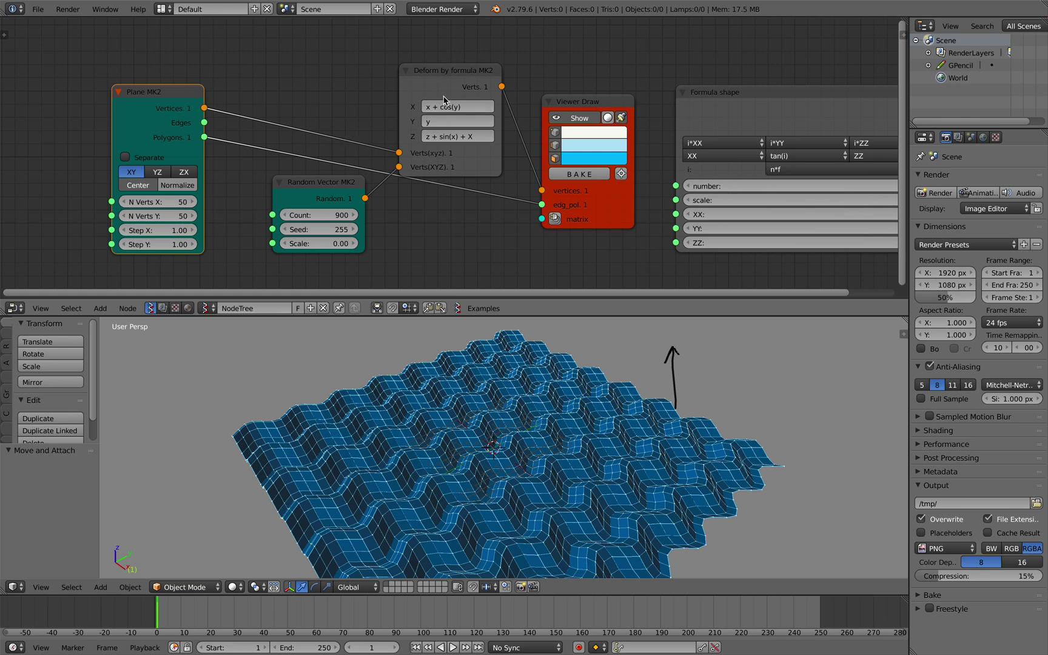
{"action": "left_click_drag", "start_coordinate": [445, 97], "coordinate": [409, 74]}
{"action": "scroll", "coordinate": [352, 106], "scroll_direction": "up", "scroll_amount": 2}
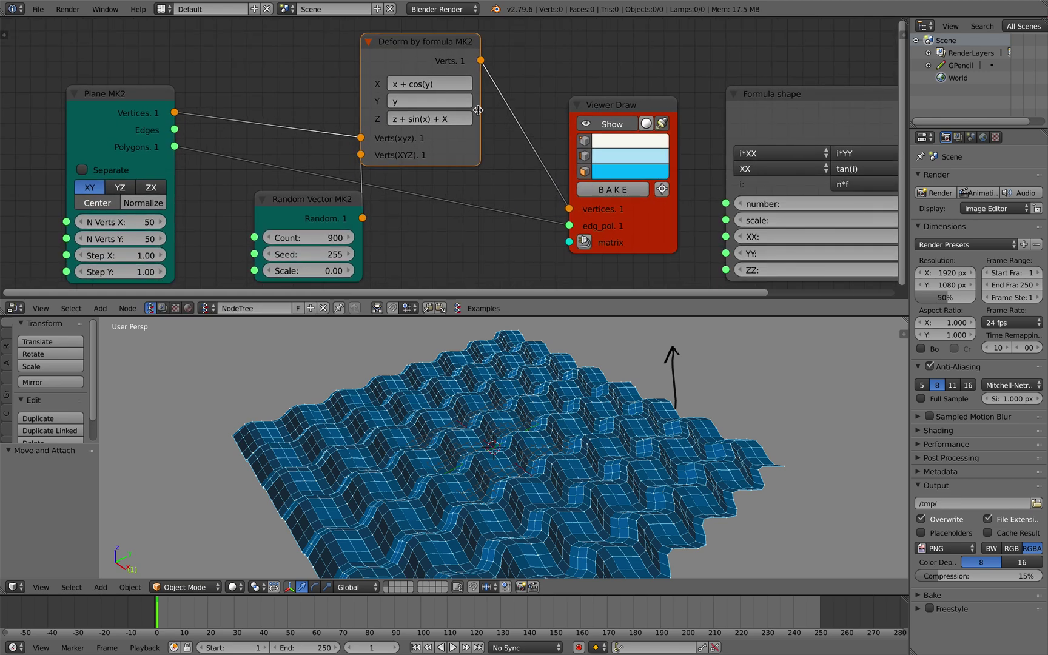
{"action": "left_click_drag", "start_coordinate": [478, 110], "coordinate": [687, 100]}
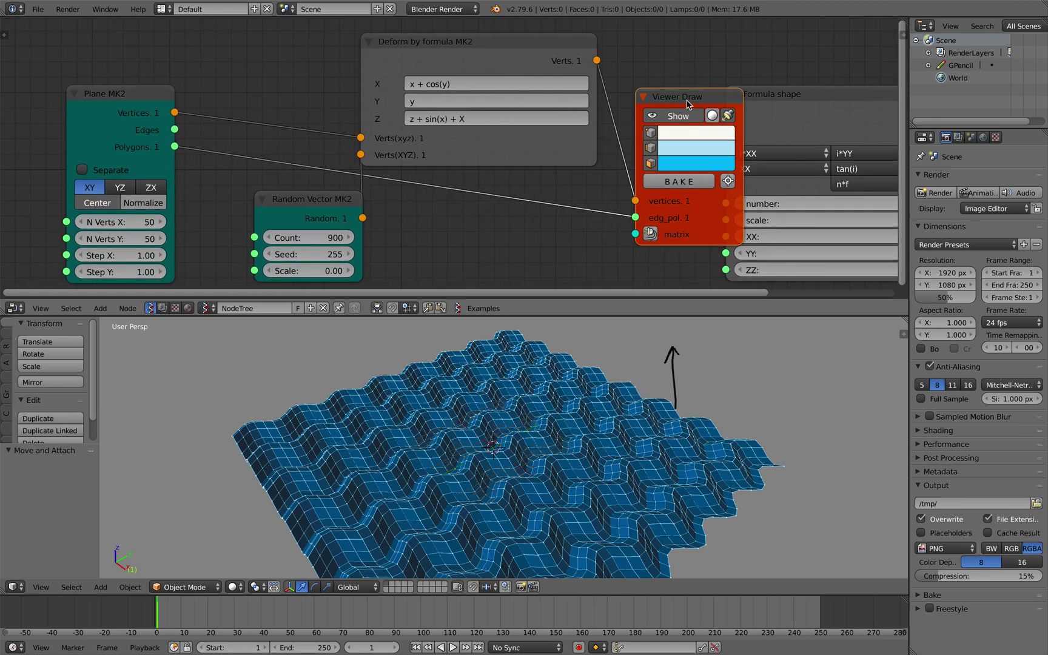
{"action": "middle_click_drag", "start_coordinate": [687, 104], "coordinate": [587, 107]}
{"action": "left_click_drag", "start_coordinate": [693, 100], "coordinate": [735, 97]}
{"action": "middle_click_drag", "start_coordinate": [656, 456], "coordinate": [599, 450]}
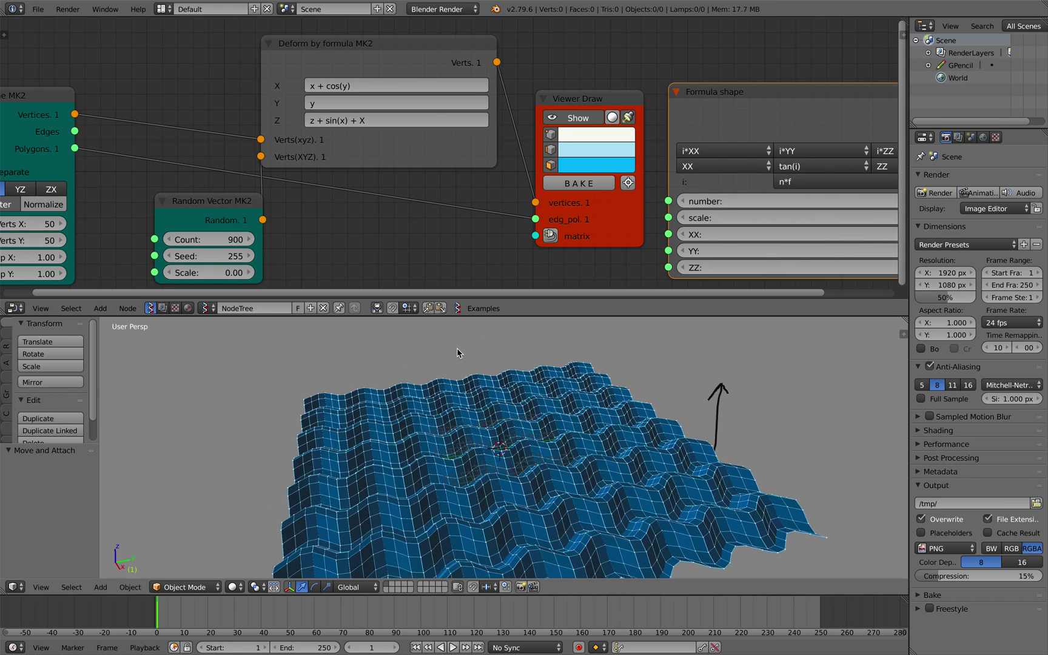
Try y * y and y * x as the Y formula of the Deform by formula node
{"action": "left_click", "coordinate": [341, 102]}
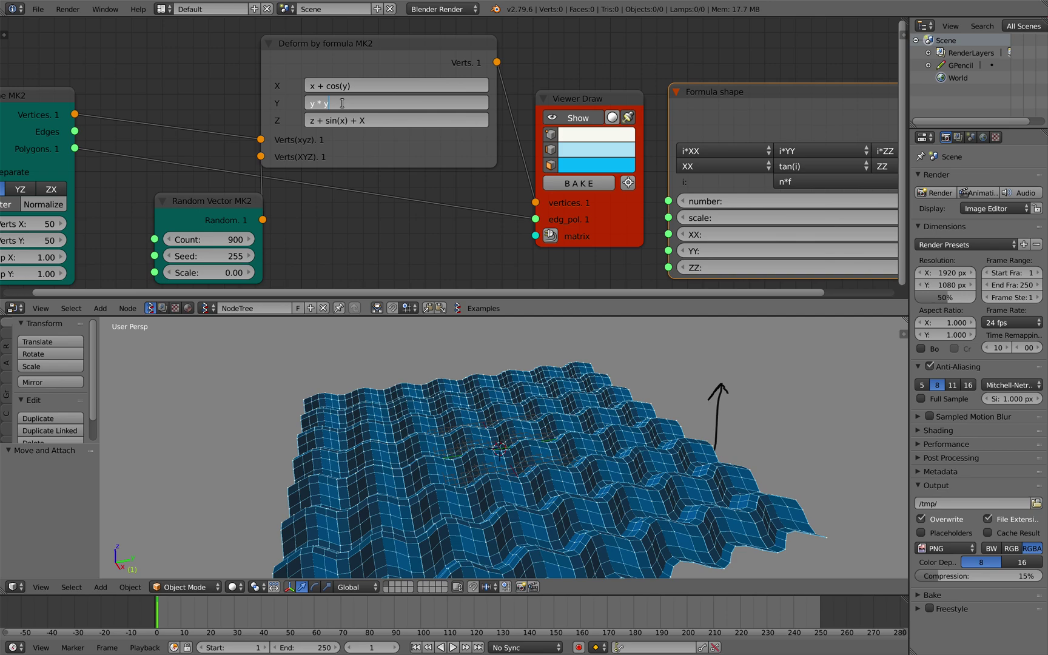
{"action": "type", "text": "y * y"}
{"action": "key", "text": "Return"}
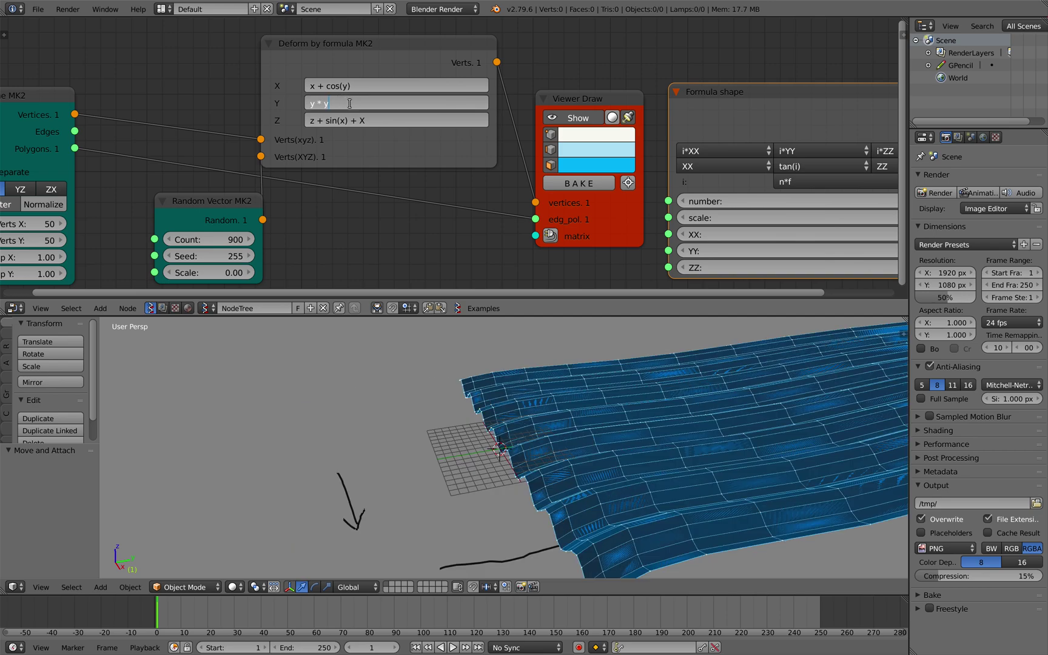
{"action": "type", "text": "x"}
{"action": "key", "text": "Return"}
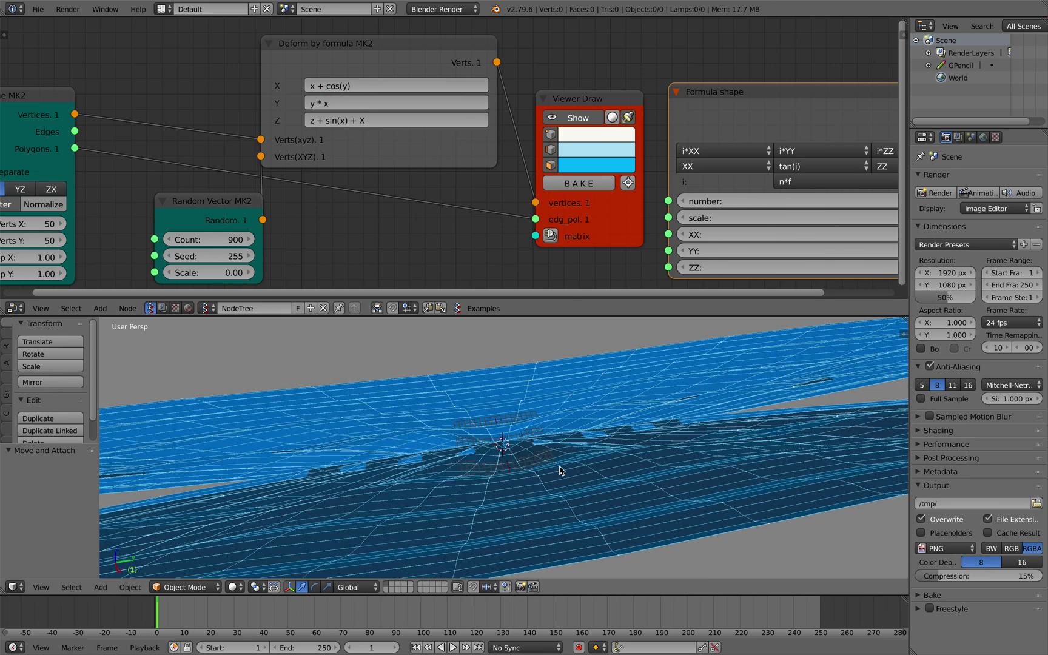
Try y * z as the Y formula and inspect the resulting shape up close
{"action": "left_click", "coordinate": [363, 103]}
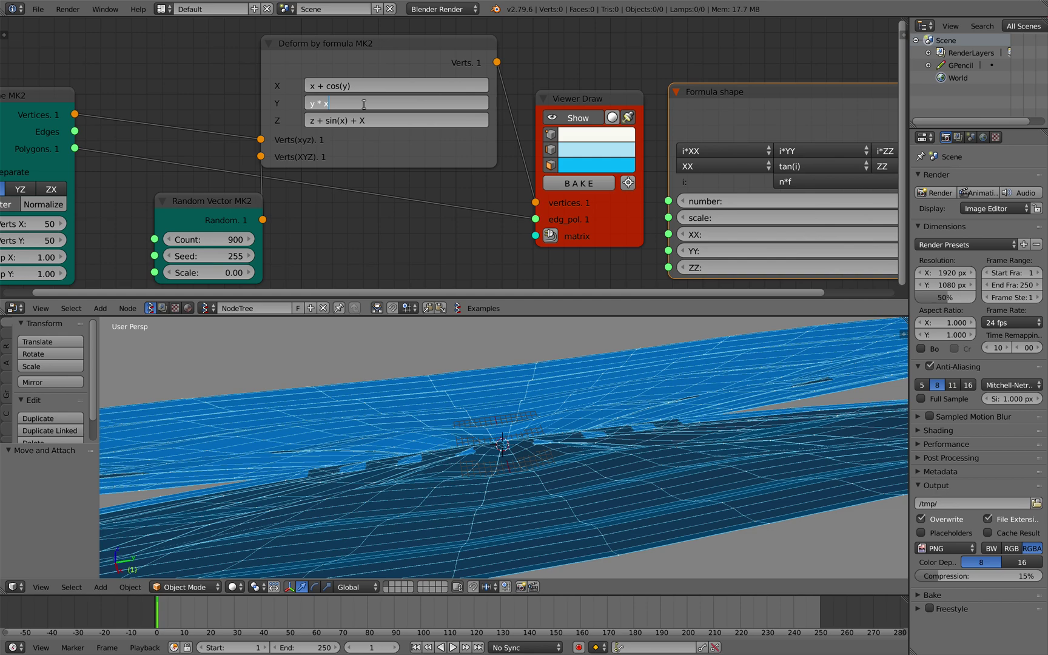
{"action": "type", "text": "z"}
{"action": "key", "text": "Return"}
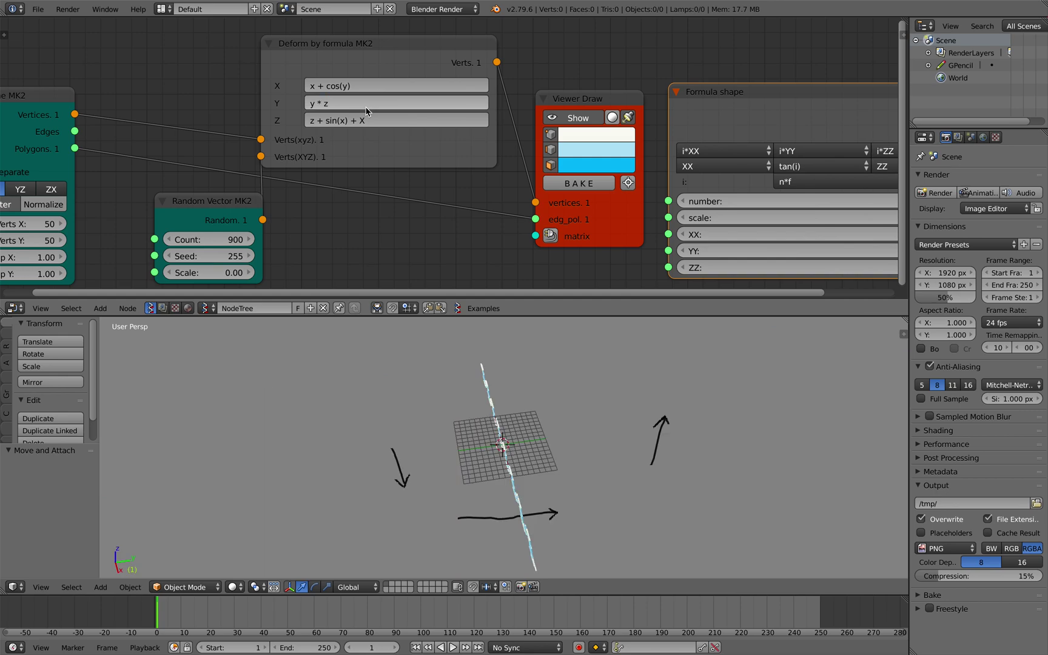
{"action": "middle_click_drag", "start_coordinate": [508, 435], "coordinate": [564, 388]}
{"action": "scroll", "coordinate": [550, 416], "scroll_direction": "up", "scroll_amount": 8}
Restore the Deform by formula node's Y formula to plain y
{"action": "left_click", "coordinate": [398, 104]}
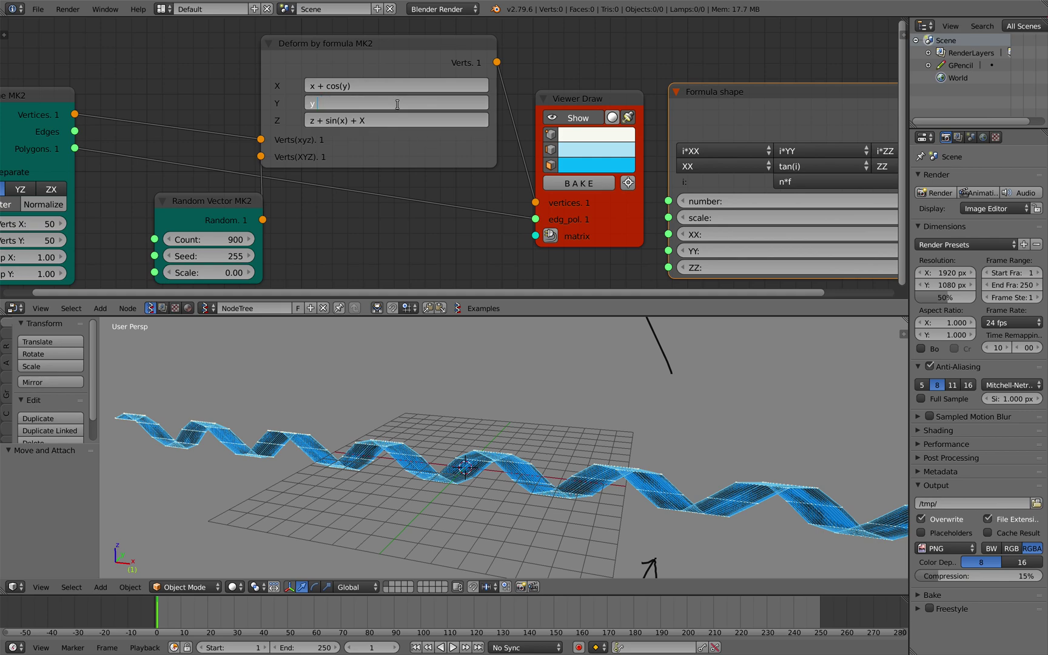
{"action": "key", "text": "Return"}
{"action": "mouse_move", "coordinate": [613, 367]}
{"action": "middle_mouse_down"}
{"action": "mouse_move", "coordinate": [518, 450]}
{"action": "mouse_move", "coordinate": [505, 428]}
{"action": "middle_mouse_up"}
{"action": "scroll", "coordinate": [505, 428], "scroll_direction": "down", "scroll_amount": 3}
Save the blend file as a new version with its number incremented by one
{"action": "key", "text": "Home"}
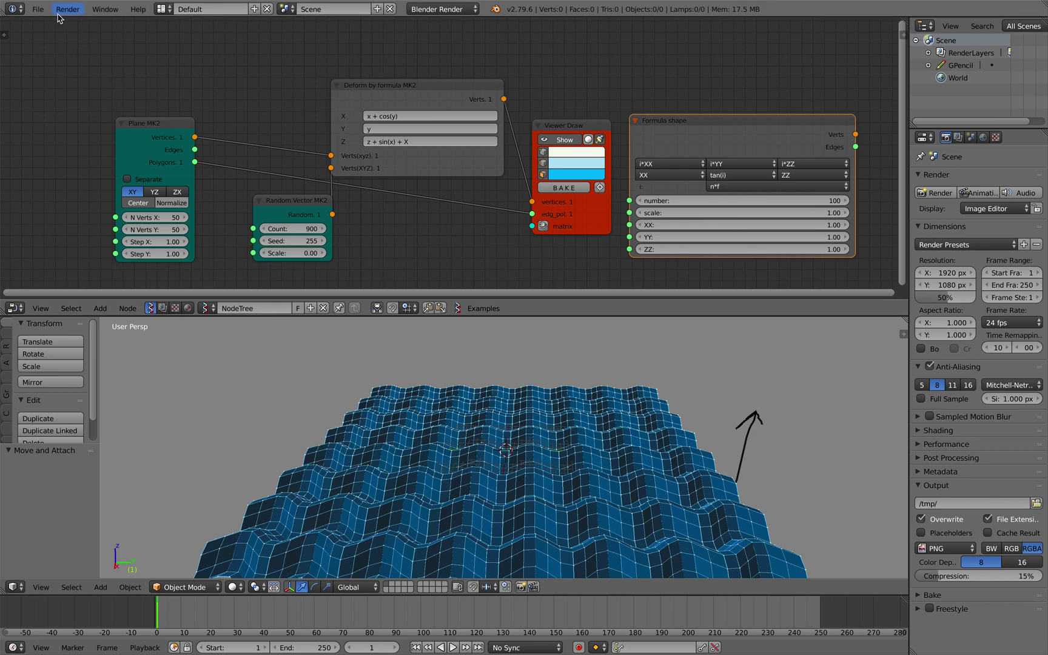
{"action": "left_click", "coordinate": [37, 9]}
{"action": "left_click", "coordinate": [60, 119]}
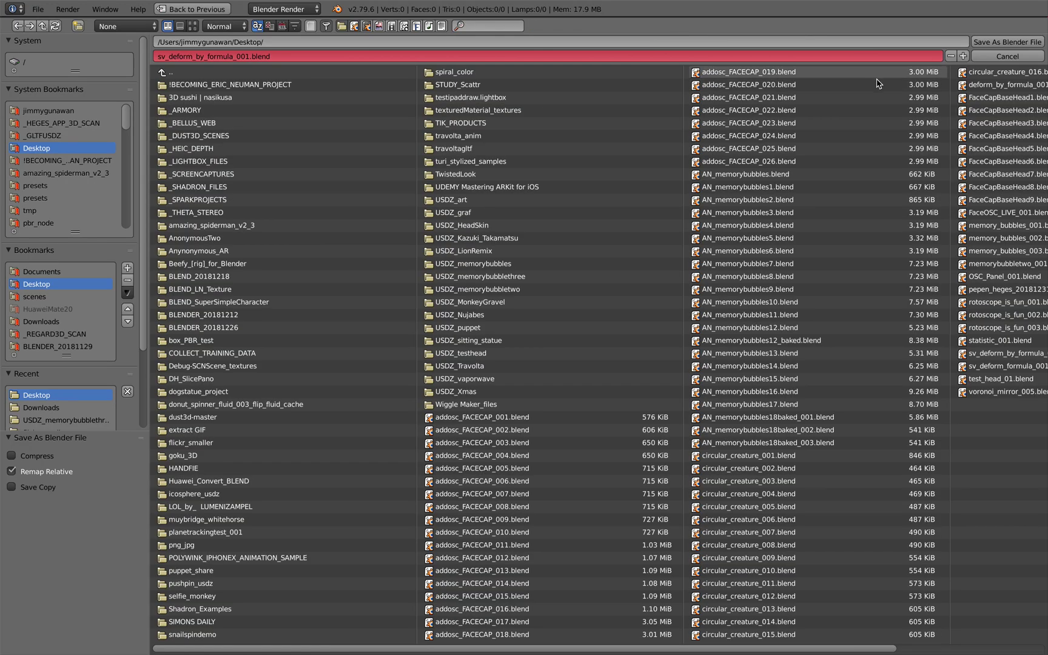
{"action": "left_click", "coordinate": [963, 56]}
{"action": "left_click", "coordinate": [1006, 42]}
Move the Random Vector and Plane nodes farther away from the Deform by formula node to make room
{"action": "left_click_drag", "start_coordinate": [267, 255], "coordinate": [234, 253]}
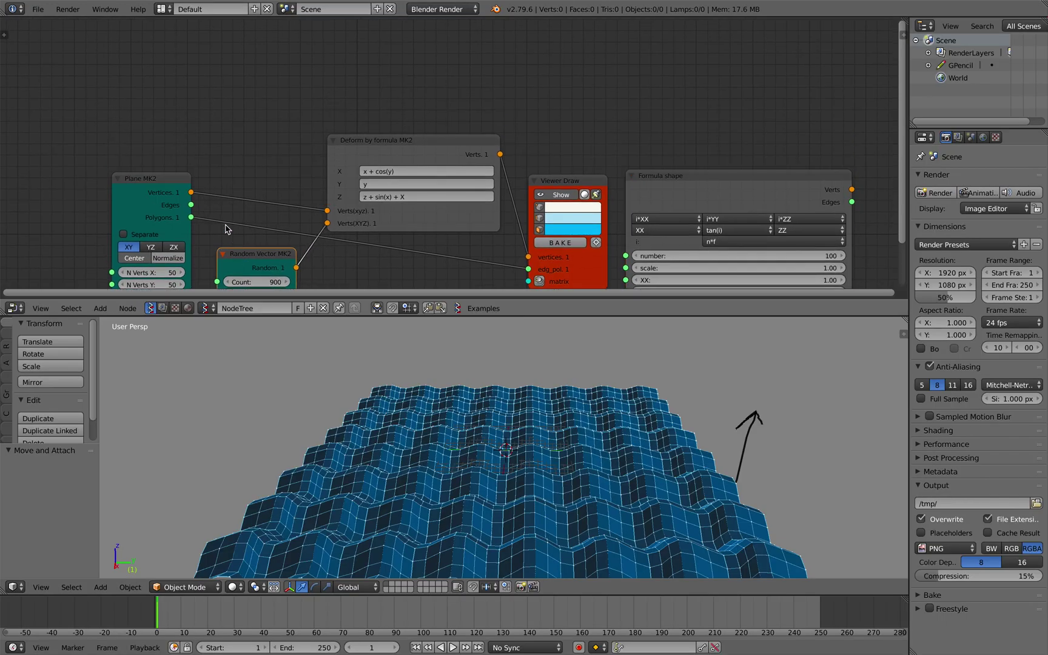
{"action": "left_click_drag", "start_coordinate": [167, 177], "coordinate": [138, 166]}
{"action": "middle_click_drag", "start_coordinate": [479, 522], "coordinate": [410, 437]}
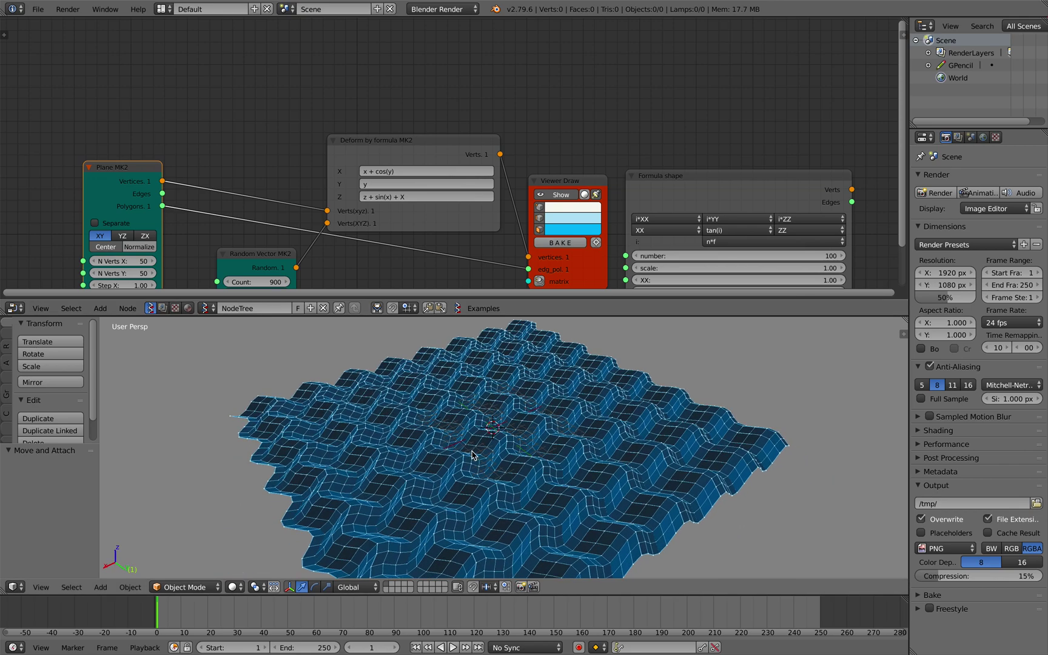
{"action": "middle_click_drag", "start_coordinate": [266, 133], "coordinate": [293, 114]}
Add an IcoSphere node and place it above the gap between the Plane and Deform by formula nodes
{"action": "key", "text": "alt+space"}
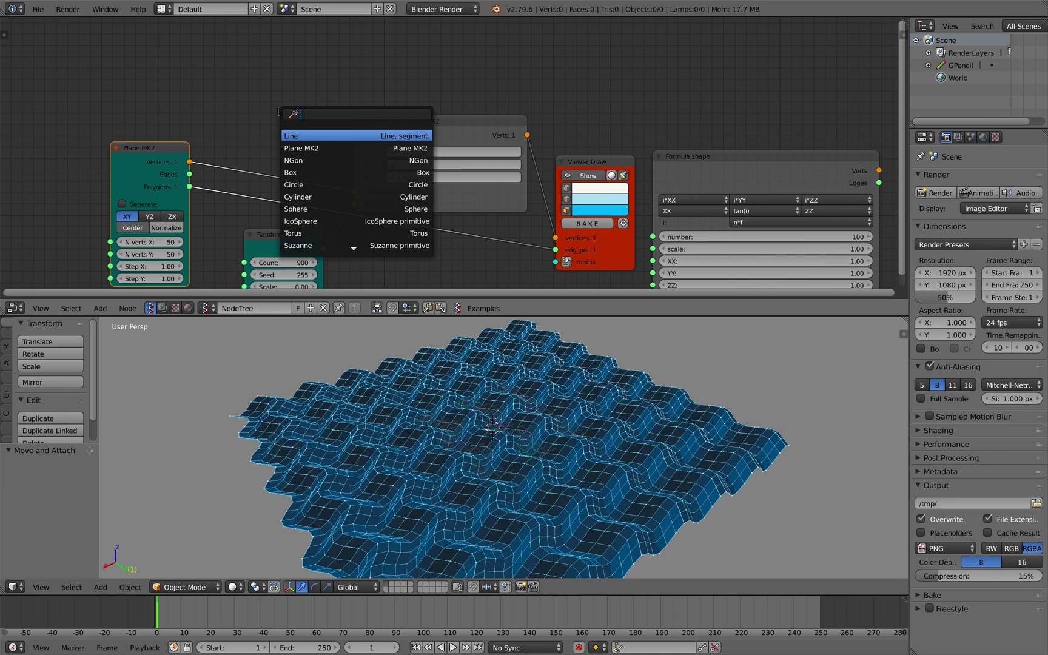
{"action": "key", "text": "Escape"}
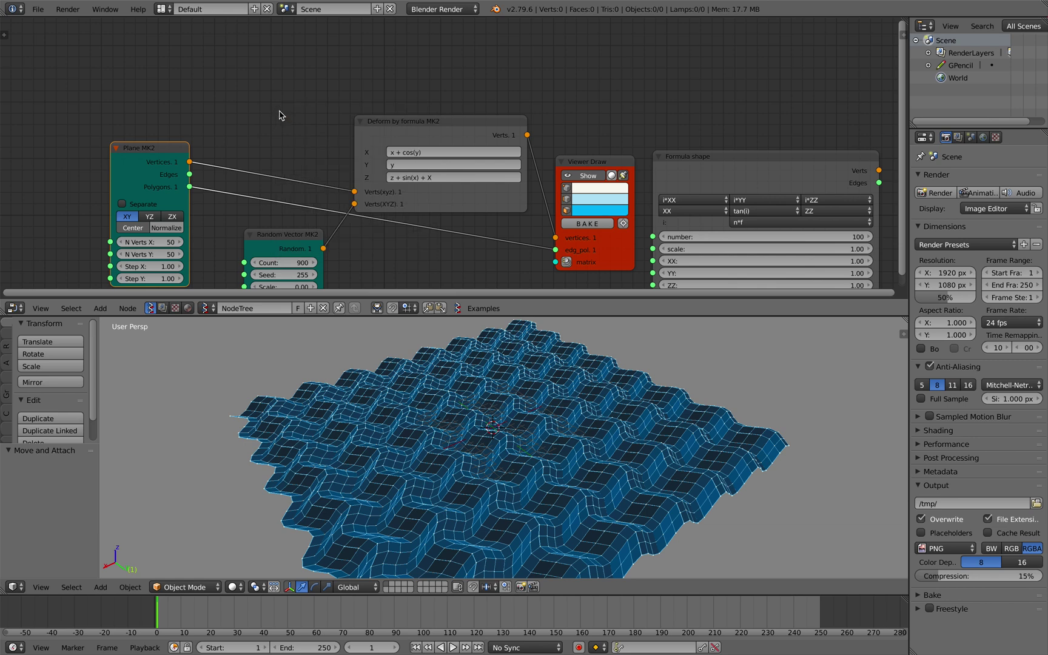
{"action": "key", "text": "alt+space"}
{"action": "type", "text": "ico"}
{"action": "key", "text": "Return"}
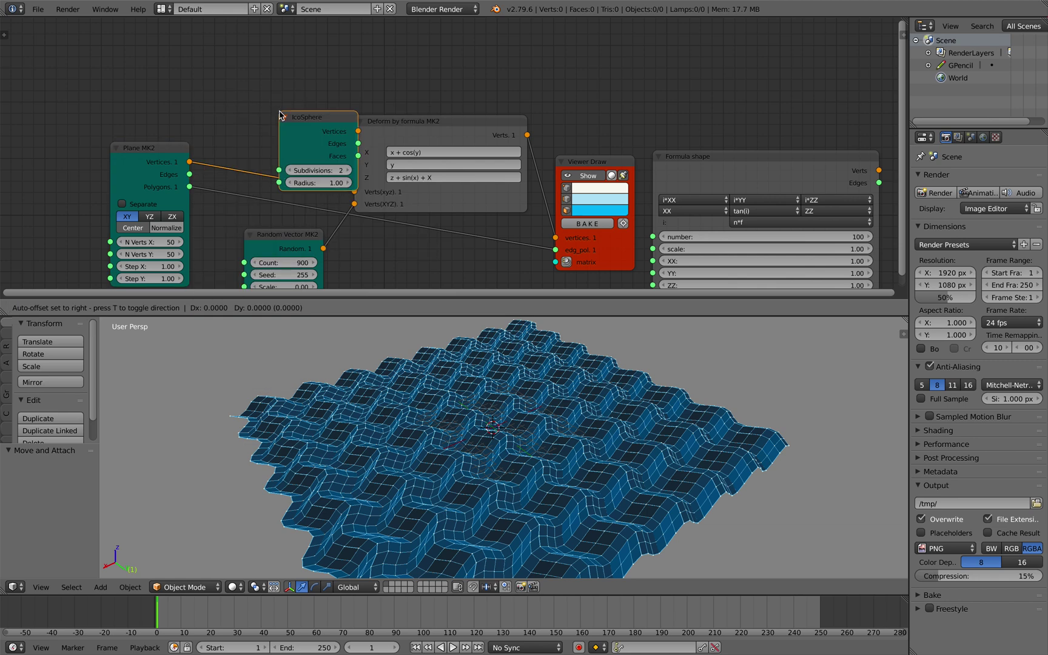
{"action": "left_click", "coordinate": [247, 93]}
Connect the IcoSphere's vertices to Verts(xyz) of the Deform by formula node and its faces to Viewer Draw's edg_pol, using 5 subdivisions
{"action": "scroll", "coordinate": [242, 91], "scroll_direction": "up", "scroll_amount": 1}
{"action": "left_click_drag", "start_coordinate": [302, 101], "coordinate": [338, 198]}
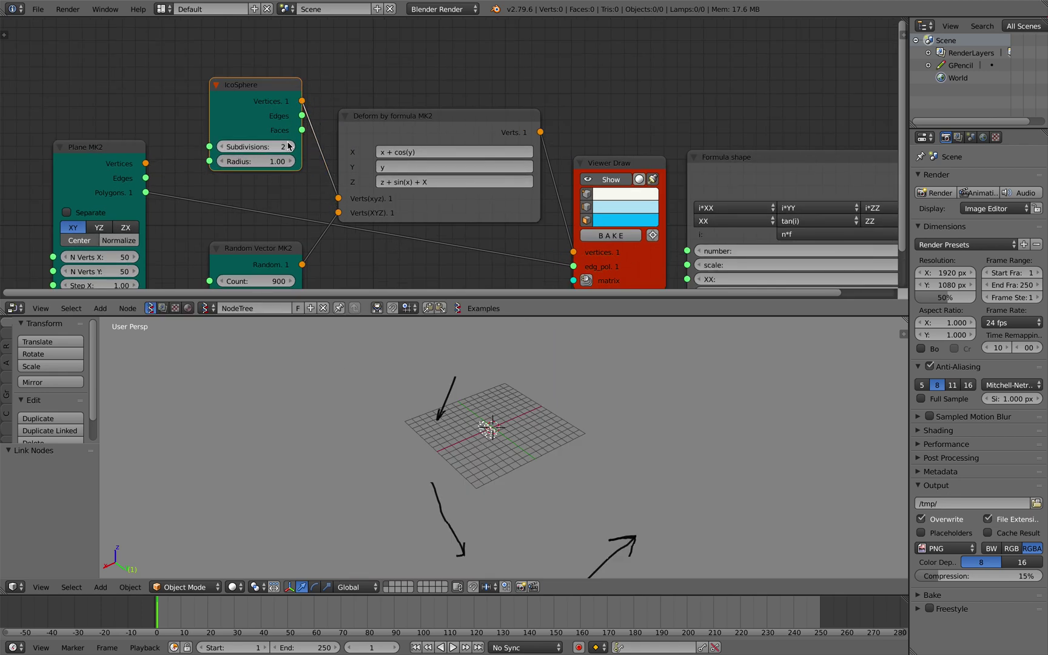
{"action": "left_click_drag", "start_coordinate": [301, 130], "coordinate": [513, 250]}
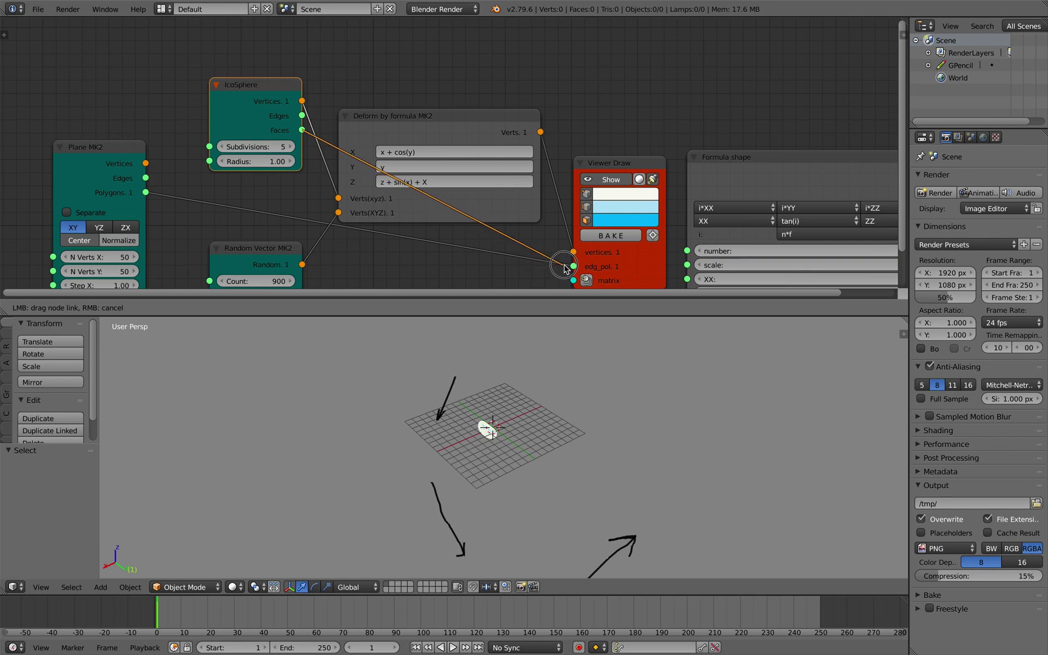
{"action": "left_click_drag", "start_coordinate": [570, 268], "coordinate": [573, 266]}
{"action": "scroll", "coordinate": [544, 411], "scroll_direction": "up", "scroll_amount": 6}
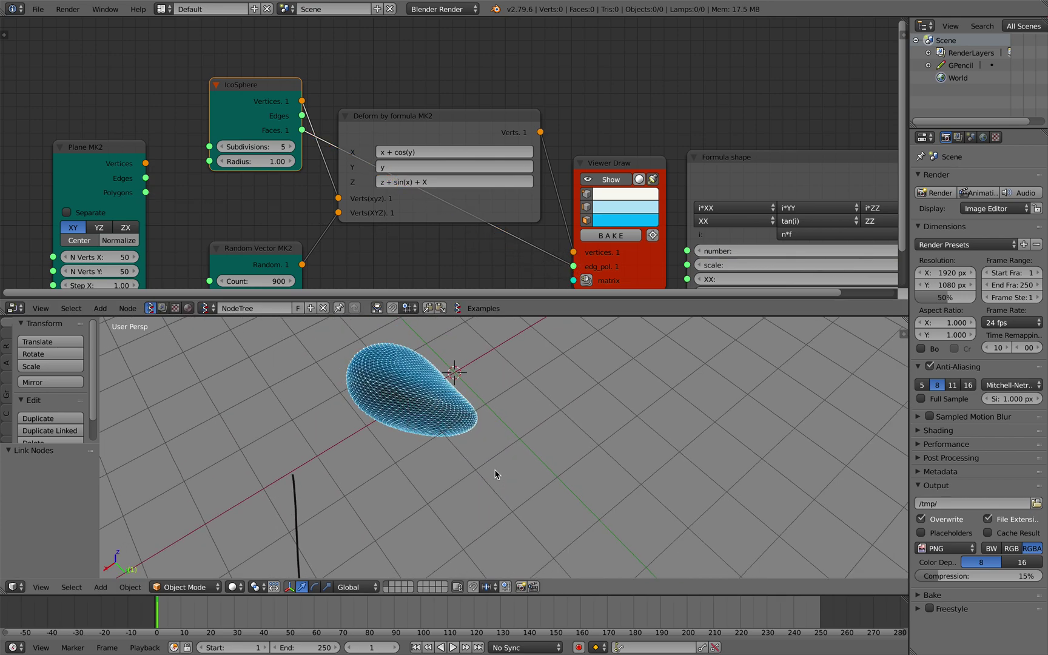
{"action": "mouse_move", "coordinate": [540, 444]}
{"action": "middle_mouse_down"}
{"action": "mouse_move", "coordinate": [585, 445]}
{"action": "mouse_move", "coordinate": [534, 457]}
{"action": "middle_mouse_up"}
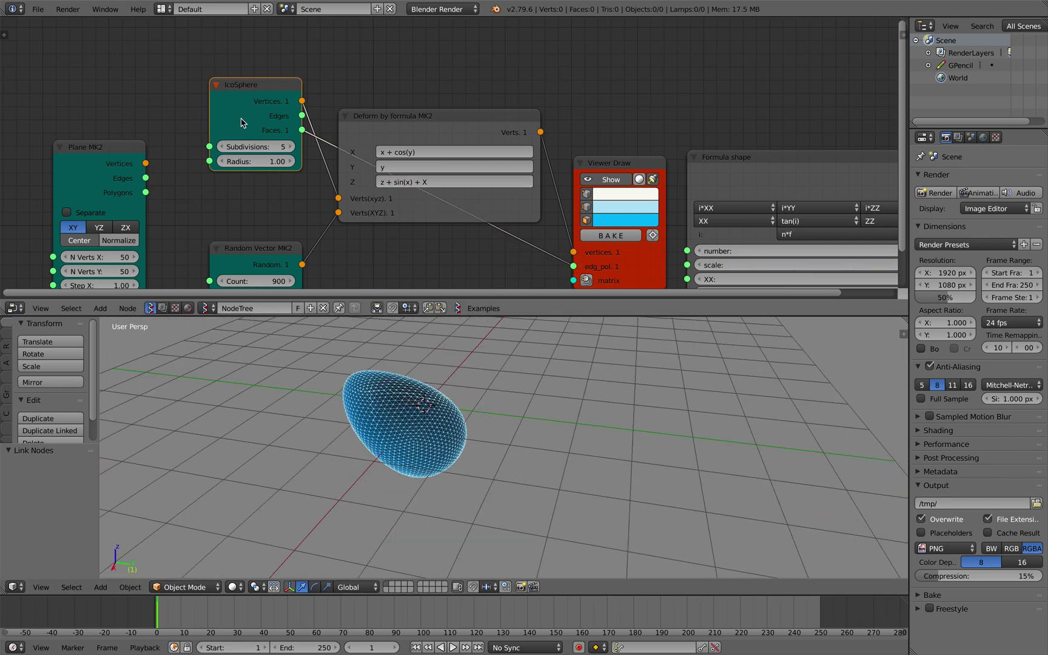
Shift the IcoSphere node slightly and enlarge its radius to about 9.64
{"action": "left_click_drag", "start_coordinate": [245, 120], "coordinate": [226, 134]}
{"action": "left_click_drag", "start_coordinate": [237, 179], "coordinate": [322, 179]}
{"action": "scroll", "coordinate": [502, 418], "scroll_direction": "down", "scroll_amount": 8}
{"action": "middle_click_drag", "start_coordinate": [503, 418], "coordinate": [435, 394]}
{"action": "left_click_drag", "start_coordinate": [249, 175], "coordinate": [425, 175]}
{"action": "scroll", "coordinate": [334, 278], "scroll_direction": "down", "scroll_amount": 5}
{"action": "scroll", "coordinate": [388, 413], "scroll_direction": "down", "scroll_amount": 4}
{"action": "middle_click_drag", "start_coordinate": [388, 412], "coordinate": [513, 405]}
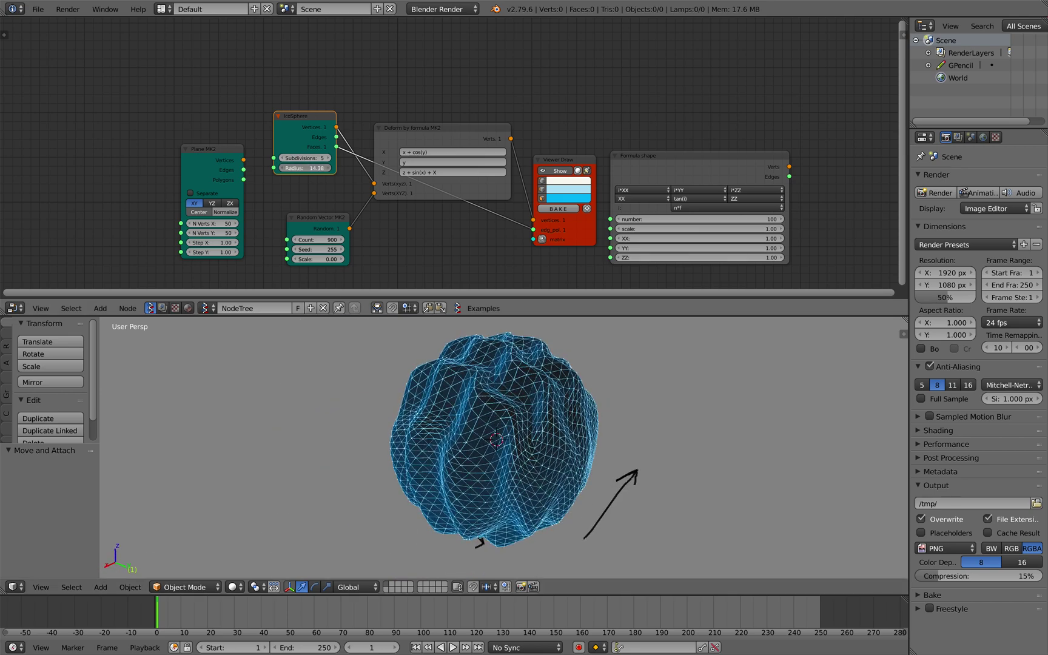
{"action": "left_click_drag", "start_coordinate": [305, 168], "coordinate": [284, 168]}
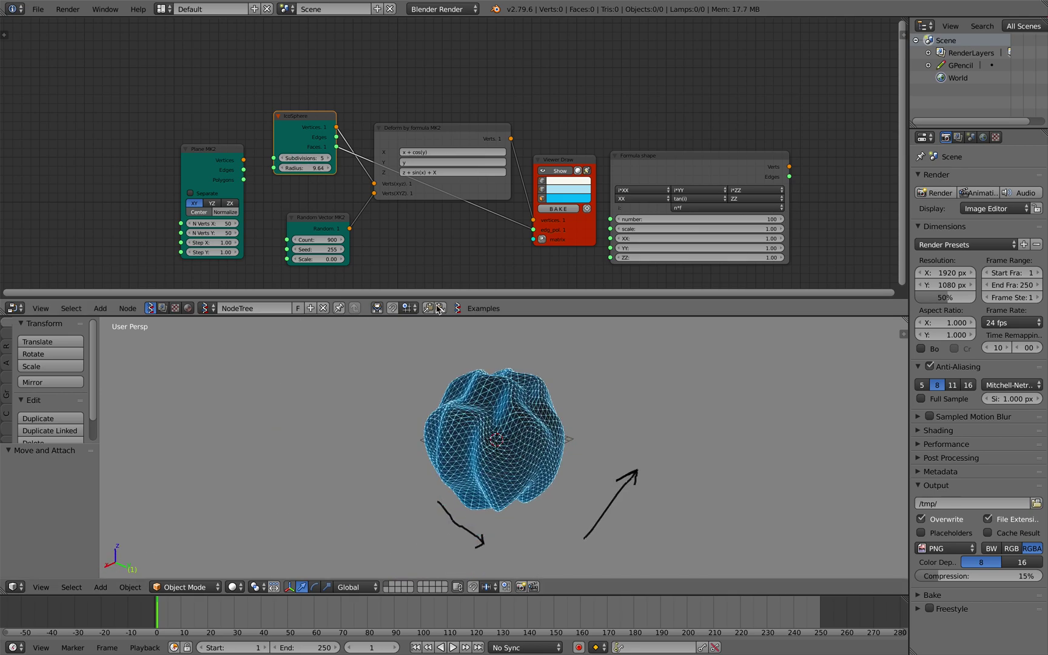
{"action": "middle_click_drag", "start_coordinate": [452, 388], "coordinate": [388, 412]}
{"action": "scroll", "coordinate": [403, 418], "scroll_direction": "up", "scroll_amount": 3}
{"action": "scroll", "coordinate": [425, 161], "scroll_direction": "up", "scroll_amount": 2}
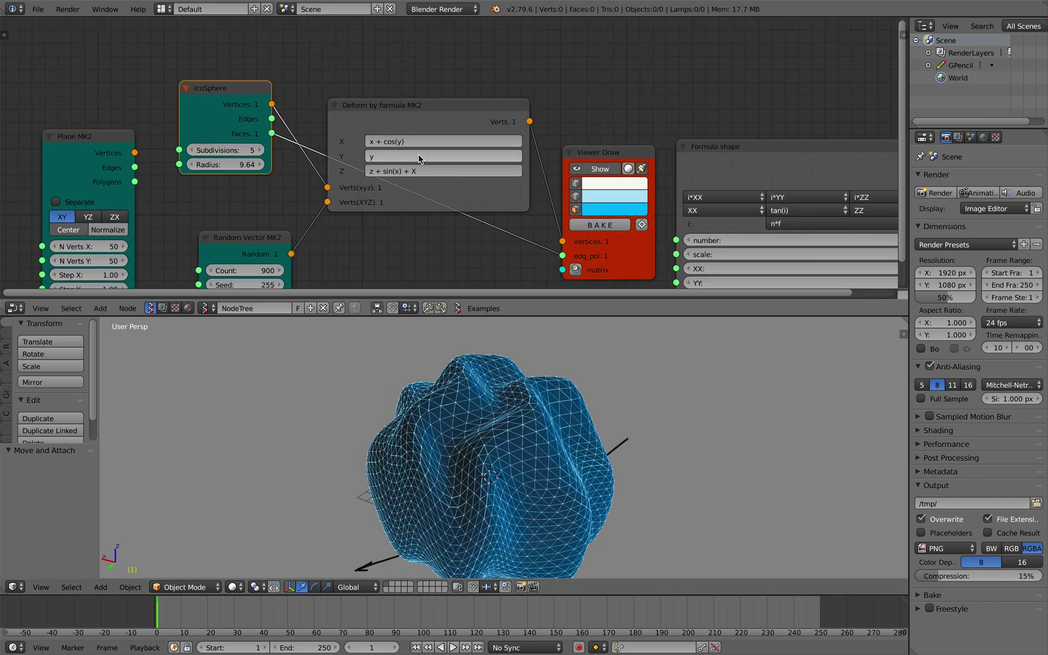
Set the Y formula of the Deform by formula node to y + sin(x)
{"action": "scroll", "coordinate": [419, 158], "scroll_direction": "up", "scroll_amount": 3}
{"action": "left_click", "coordinate": [372, 148]}
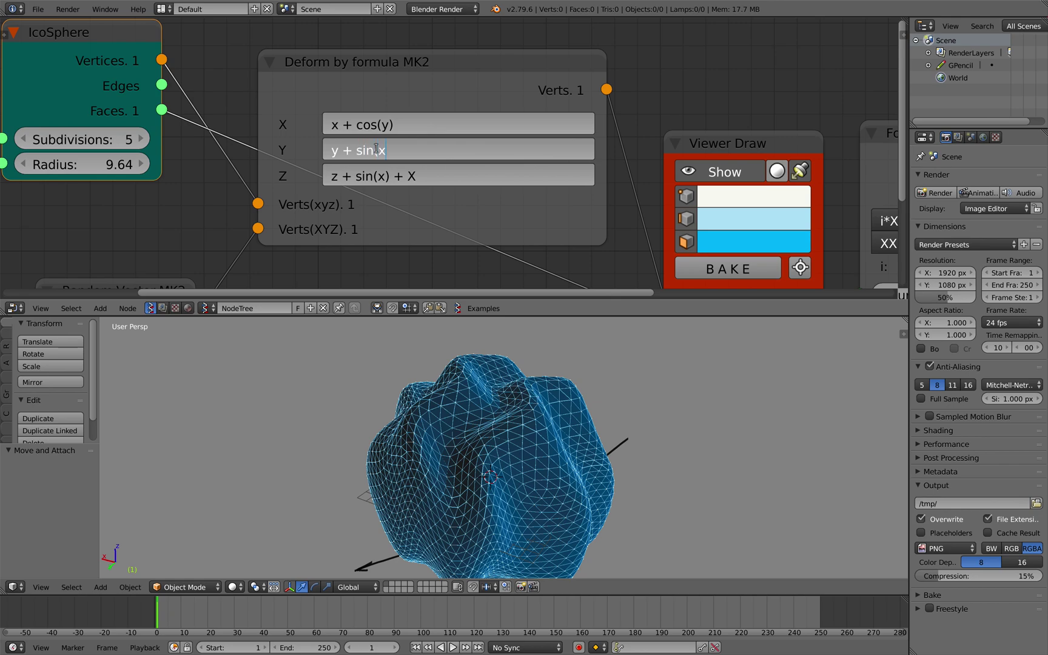
{"action": "key", "text": "Return"}
{"action": "middle_click_drag", "start_coordinate": [612, 418], "coordinate": [518, 421]}
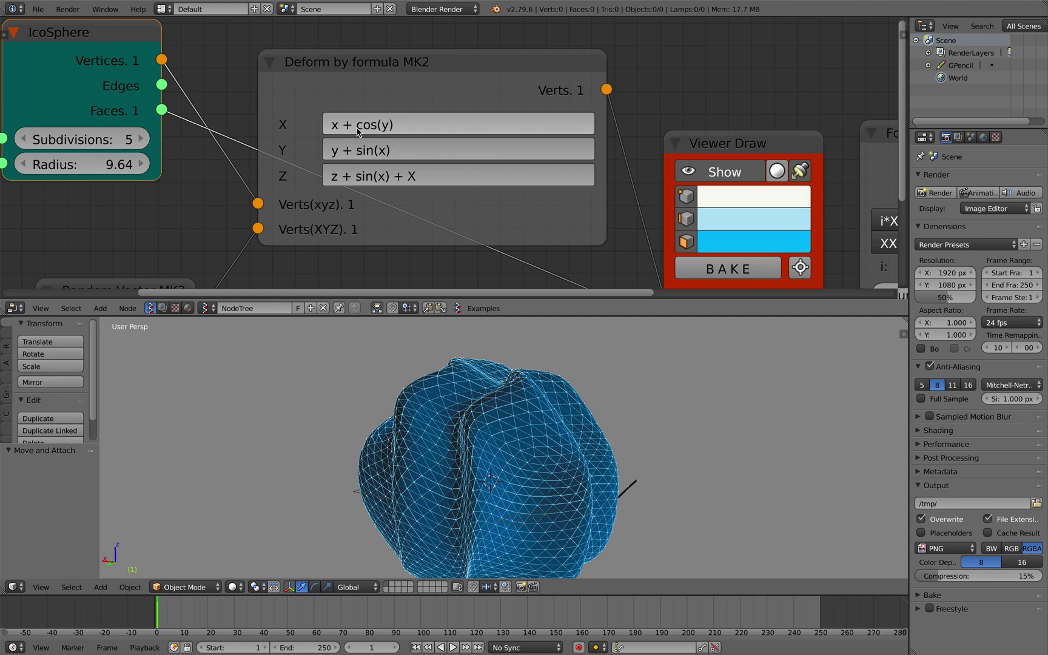
Replace the sine's argument in the Y formula so it reads y + sin(z)
{"action": "left_click", "coordinate": [380, 151]}
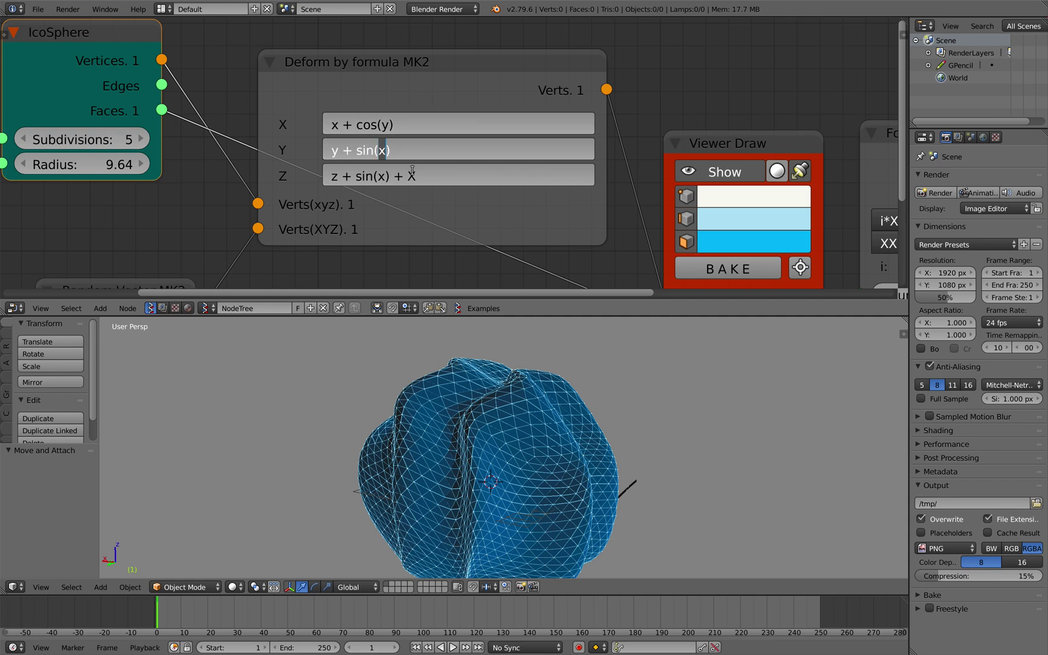
{"action": "key", "text": "Return"}
{"action": "mouse_move", "coordinate": [448, 419]}
{"action": "middle_mouse_down"}
{"action": "mouse_move", "coordinate": [538, 438]}
{"action": "mouse_move", "coordinate": [606, 474]}
{"action": "middle_mouse_up"}
{"action": "scroll", "coordinate": [584, 459], "scroll_direction": "down", "scroll_amount": 3}
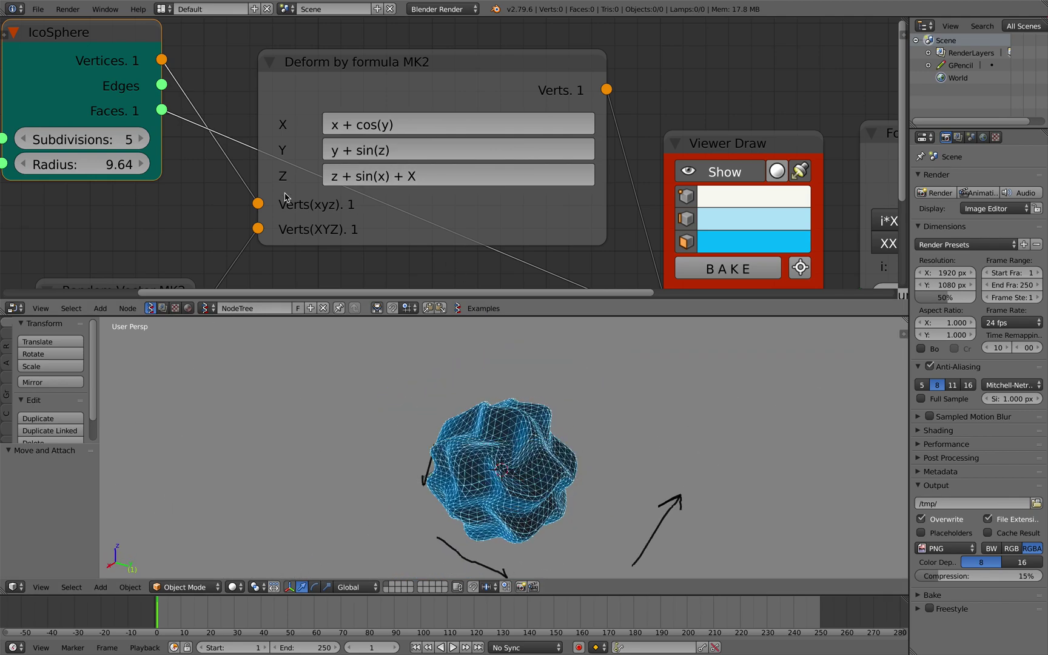
Reduce the IcoSphere node's radius to about 8.68
{"action": "scroll", "coordinate": [289, 170], "scroll_direction": "down", "scroll_amount": 2}
{"action": "mouse_move", "coordinate": [267, 147]}
{"action": "left_mouse_down"}
{"action": "mouse_move", "coordinate": [289, 146]}
{"action": "mouse_move", "coordinate": [241, 147]}
{"action": "mouse_move", "coordinate": [261, 147]}
{"action": "left_mouse_up"}
{"action": "middle_click_drag", "start_coordinate": [338, 199], "coordinate": [315, 137]}
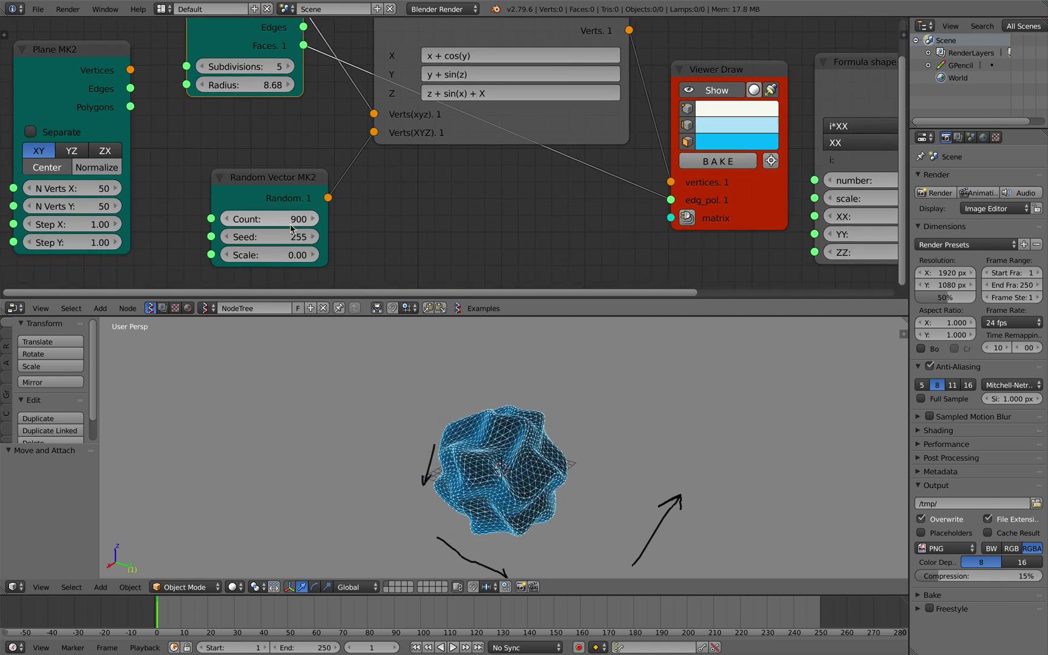
Adjust the Random Vector node's values slightly and extend the Deform by formula node's Y formula to y + sin(z) + Y
{"action": "mouse_move", "coordinate": [270, 237]}
{"action": "left_mouse_down"}
{"action": "mouse_move", "coordinate": [258, 219]}
{"action": "mouse_move", "coordinate": [291, 254]}
{"action": "mouse_move", "coordinate": [278, 254]}
{"action": "left_mouse_up"}
{"action": "middle_click_drag", "start_coordinate": [436, 152], "coordinate": [398, 202]}
{"action": "scroll", "coordinate": [398, 202], "scroll_direction": "up", "scroll_amount": 7}
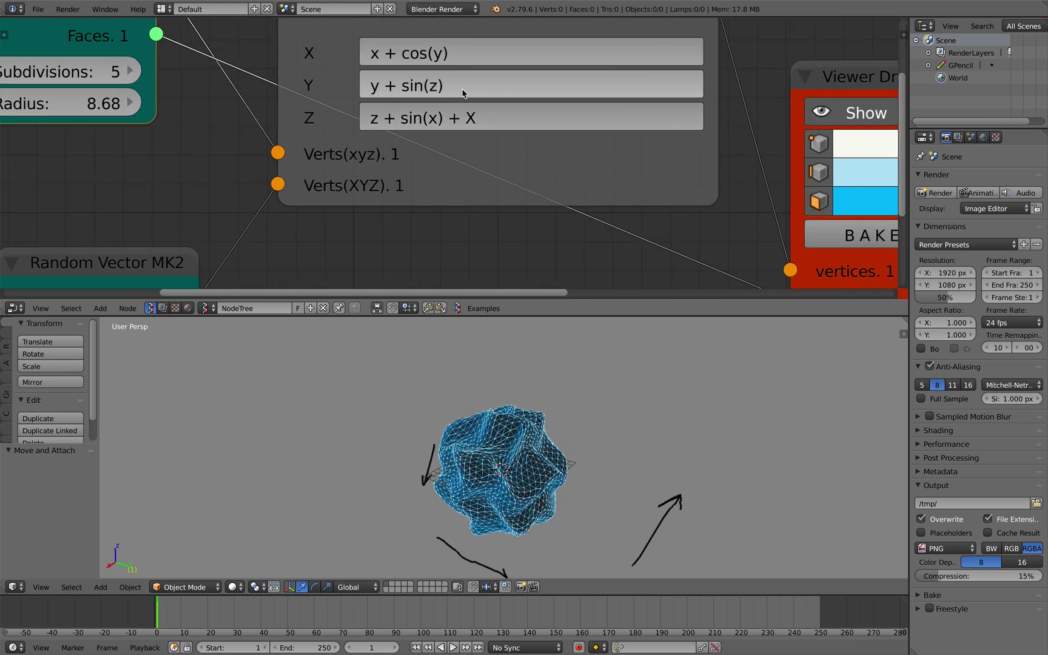
{"action": "left_click", "coordinate": [476, 85]}
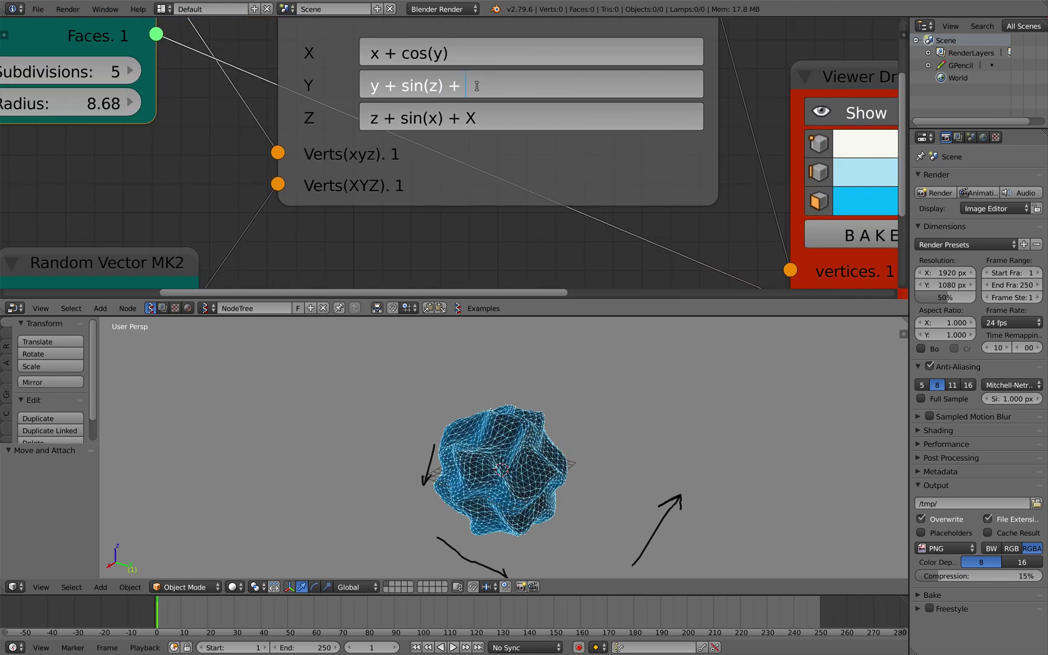
{"action": "type", "text": "+ Y"}
{"action": "key", "text": "Return"}
Extend the X formula of the Deform by formula node to x + cos(y) + X
{"action": "left_click", "coordinate": [471, 56]}
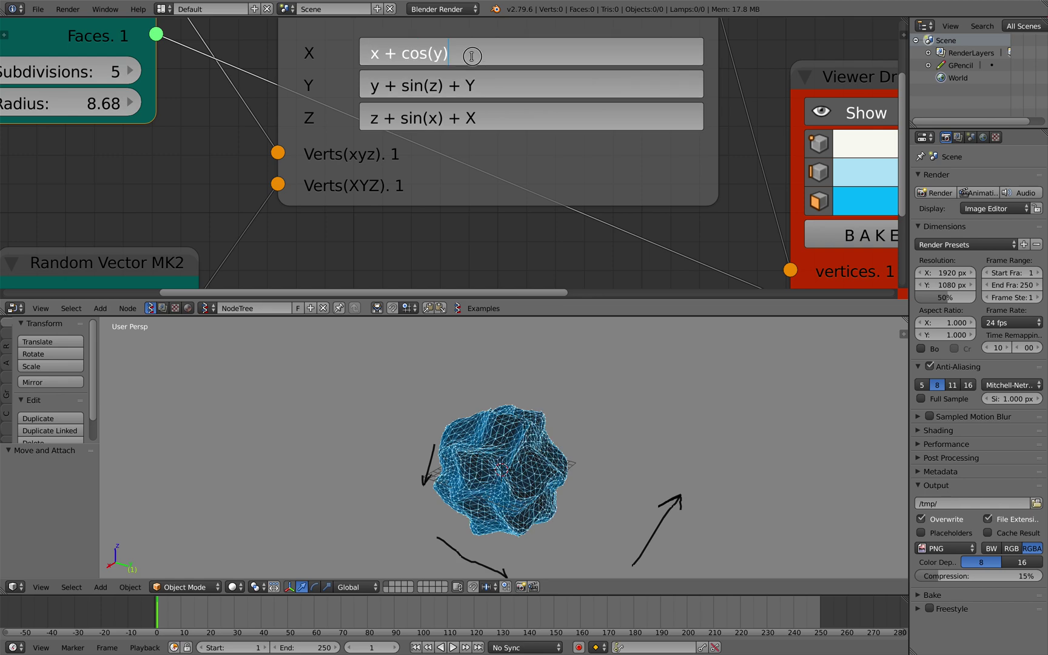
{"action": "type", "text": "+ X"}
{"action": "key", "text": "Return"}
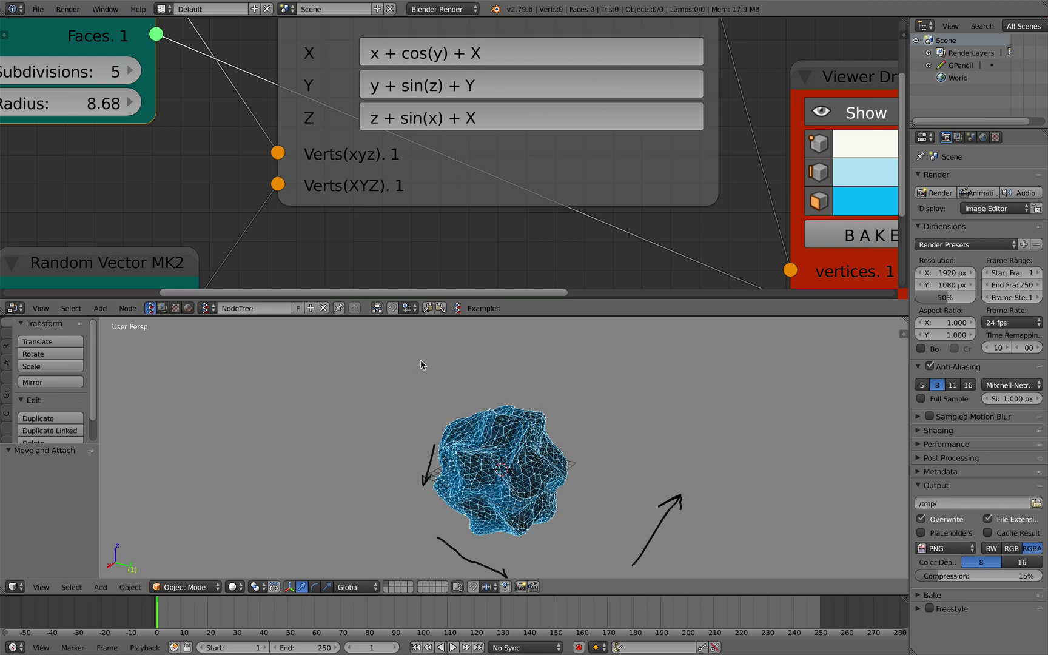
Adjust the Random Vector node to a count of about 1768, a seed of 379 and a scale of about 0.18
{"action": "middle_click_drag", "start_coordinate": [328, 255], "coordinate": [395, 159]}
{"action": "scroll", "coordinate": [394, 159], "scroll_direction": "down", "scroll_amount": 1}
{"action": "scroll", "coordinate": [213, 472], "scroll_direction": "down", "scroll_amount": 3}
{"action": "scroll", "coordinate": [218, 262], "scroll_direction": "down", "scroll_amount": 1}
{"action": "left_click_drag", "start_coordinate": [219, 262], "coordinate": [245, 262]}
{"action": "scroll", "coordinate": [374, 403], "scroll_direction": "up", "scroll_amount": 5}
{"action": "left_click_drag", "start_coordinate": [212, 225], "coordinate": [273, 225]}
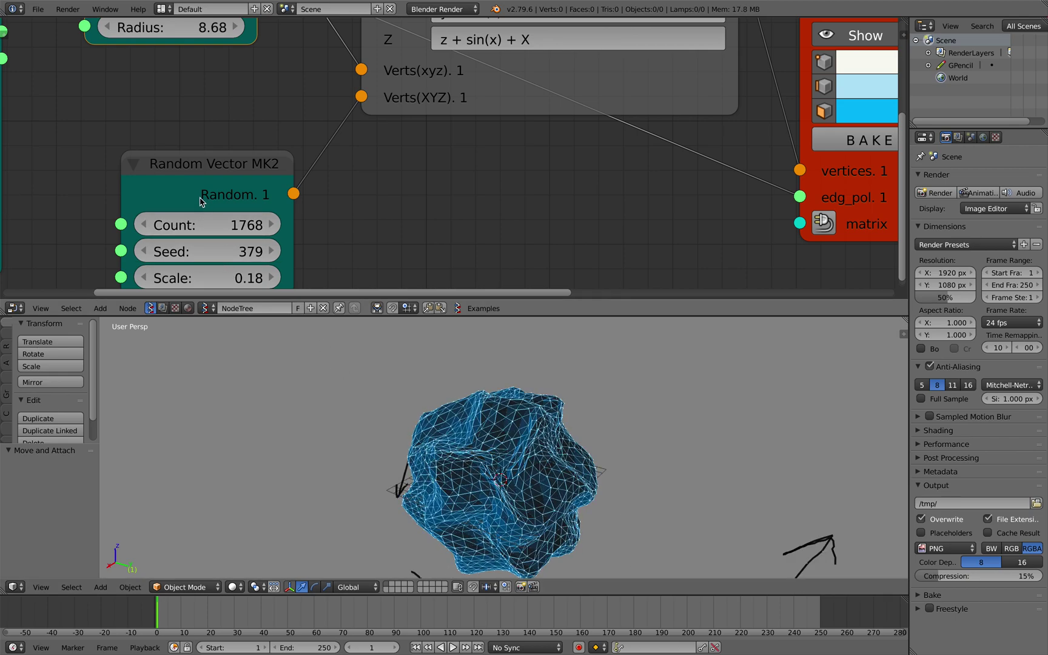
Move the Random Vector node up closer beneath the IcoSphere node and save the file
{"action": "left_click_drag", "start_coordinate": [199, 198], "coordinate": [192, 167]}
{"action": "scroll", "coordinate": [246, 162], "scroll_direction": "down", "scroll_amount": 5}
{"action": "middle_click_drag", "start_coordinate": [247, 162], "coordinate": [263, 192]}
{"action": "key", "text": "ctrl+s"}
{"action": "left_click", "coordinate": [278, 193]}
{"action": "left_click", "coordinate": [280, 193]}
{"action": "scroll", "coordinate": [225, 194], "scroll_direction": "down", "scroll_amount": 2}
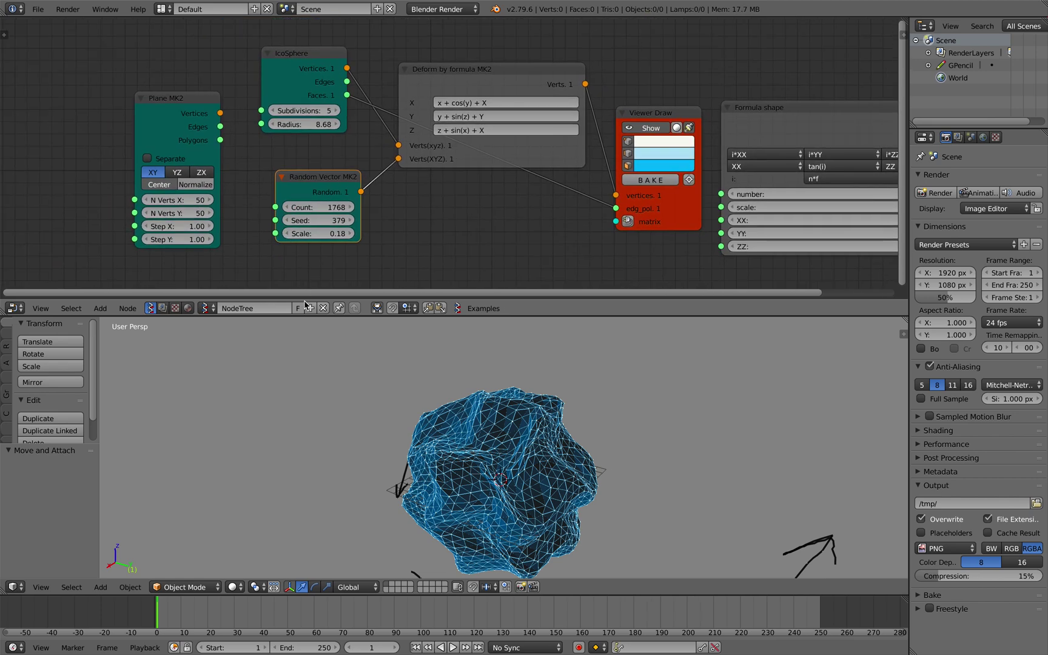
Rearrange the Viewer Draw, Deform by formula and Formula shape nodes, shifting Deform by formula upward and spacing the other two slightly apart
{"action": "mouse_move", "coordinate": [569, 195]}
{"action": "middle_mouse_down"}
{"action": "mouse_move", "coordinate": [515, 219]}
{"action": "mouse_move", "coordinate": [477, 185]}
{"action": "middle_mouse_up"}
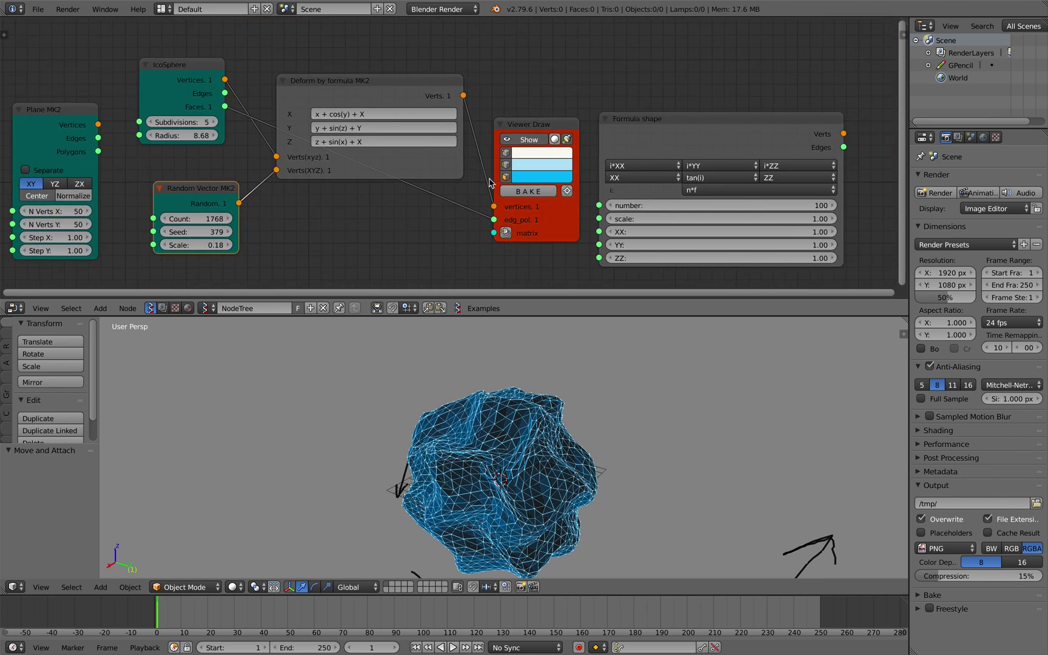
{"action": "left_click_drag", "start_coordinate": [538, 130], "coordinate": [531, 122]}
{"action": "left_click_drag", "start_coordinate": [364, 83], "coordinate": [359, 53]}
{"action": "left_click_drag", "start_coordinate": [658, 125], "coordinate": [674, 117]}
{"action": "middle_click_drag", "start_coordinate": [573, 111], "coordinate": [567, 116]}
{"action": "left_click_drag", "start_coordinate": [542, 125], "coordinate": [555, 115]}
{"action": "middle_click_drag", "start_coordinate": [555, 114], "coordinate": [565, 123]}
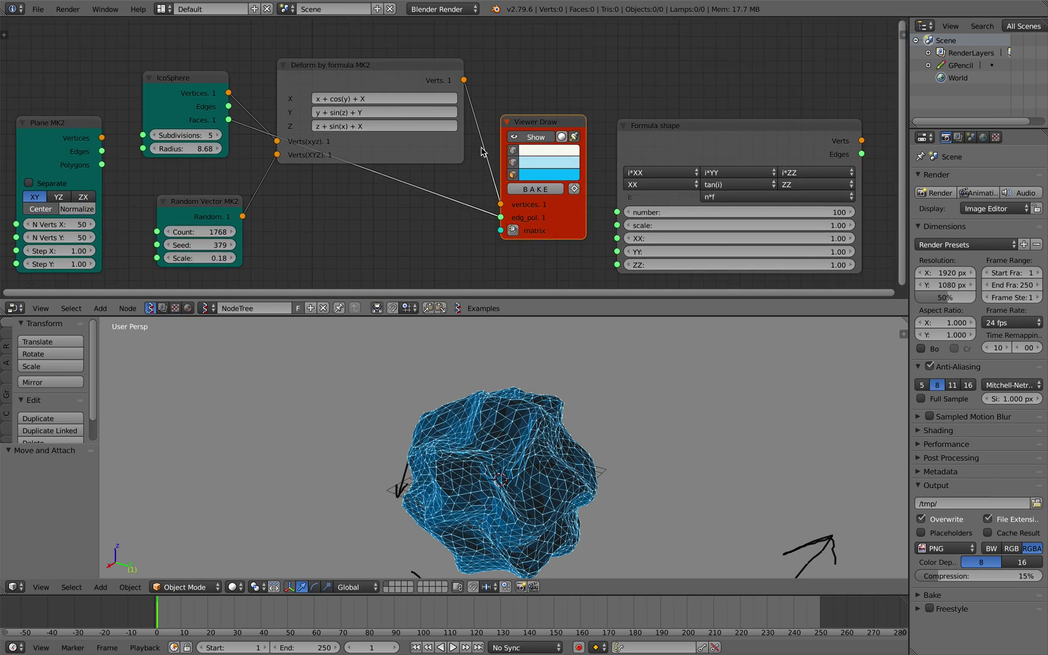
Save the file again with the rearranged node layout
{"action": "scroll", "coordinate": [441, 139], "scroll_direction": "up", "scroll_amount": 3}
{"action": "scroll", "coordinate": [441, 139], "scroll_direction": "down", "scroll_amount": 4}
{"action": "mouse_move", "coordinate": [441, 139]}
{"action": "middle_mouse_down"}
{"action": "mouse_move", "coordinate": [452, 133]}
{"action": "mouse_move", "coordinate": [443, 145]}
{"action": "middle_mouse_up"}
{"action": "key", "text": "ctrl+s"}
{"action": "left_click", "coordinate": [451, 133]}
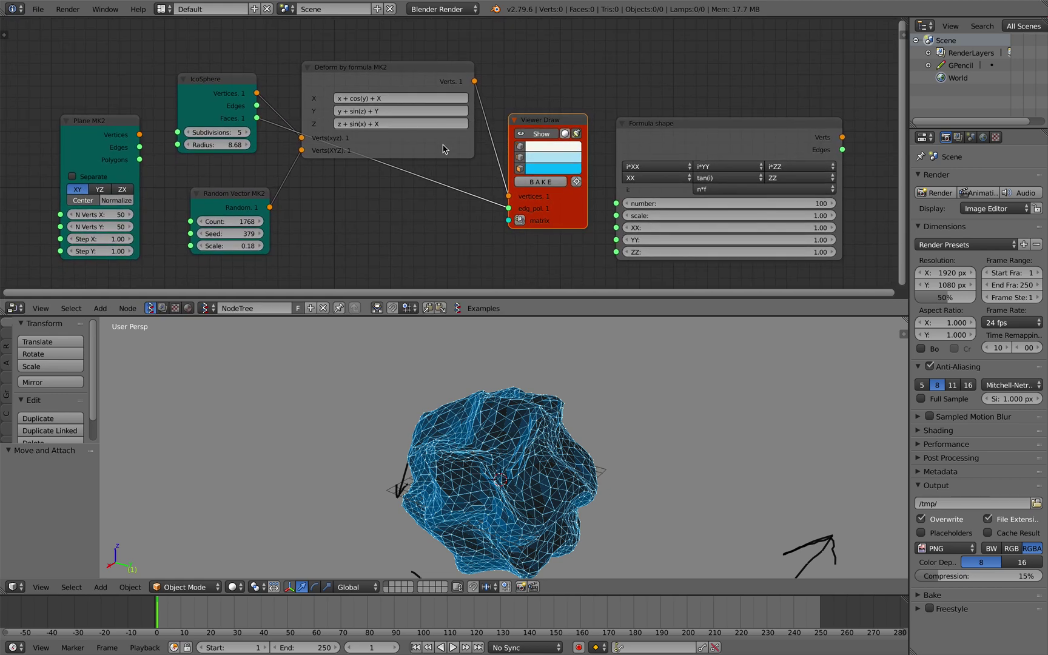
Fine-tune the layout by nudging the Viewer Draw node down and the Formula shape and Plane nodes up and to the left
{"action": "scroll", "coordinate": [442, 144], "scroll_direction": "up", "scroll_amount": 1}
{"action": "left_click_drag", "start_coordinate": [535, 125], "coordinate": [528, 135]}
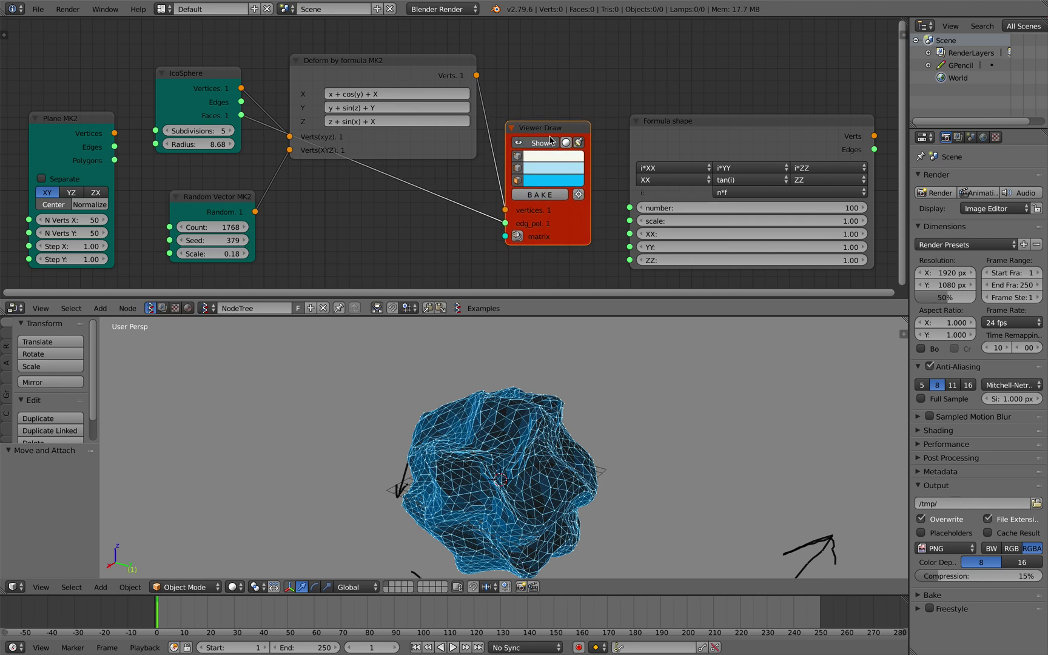
{"action": "left_click_drag", "start_coordinate": [652, 129], "coordinate": [644, 118]}
{"action": "scroll", "coordinate": [449, 125], "scroll_direction": "down", "scroll_amount": 1}
{"action": "middle_click_drag", "start_coordinate": [198, 145], "coordinate": [219, 143]}
{"action": "left_click_drag", "start_coordinate": [145, 121], "coordinate": [134, 118]}
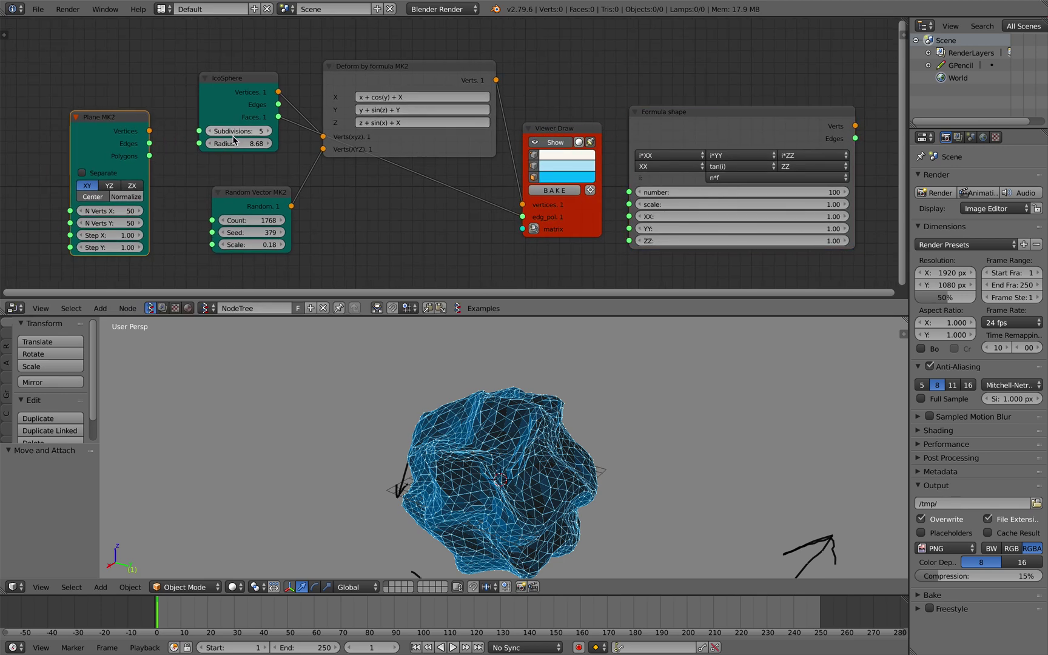
Enlarge the IcoSphere node's radius to about 11.02 and set the Random Vector node's scale to 0
{"action": "left_click_drag", "start_coordinate": [233, 140], "coordinate": [261, 139]}
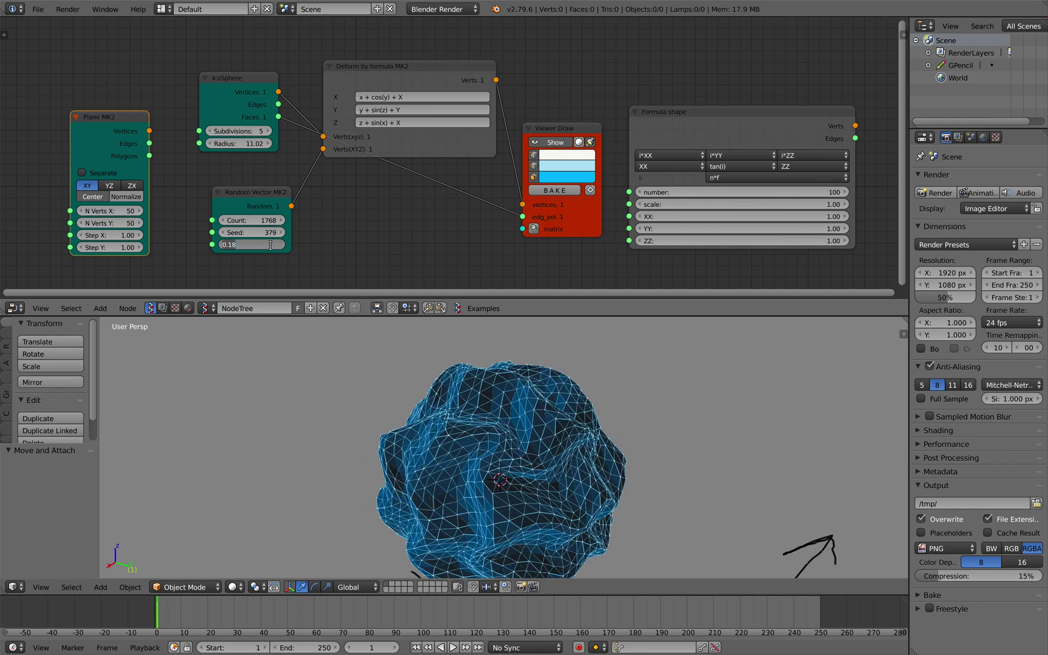
{"action": "type", "text": "0"}
{"action": "key", "text": "Return"}
{"action": "middle_click_drag", "start_coordinate": [534, 472], "coordinate": [529, 428]}
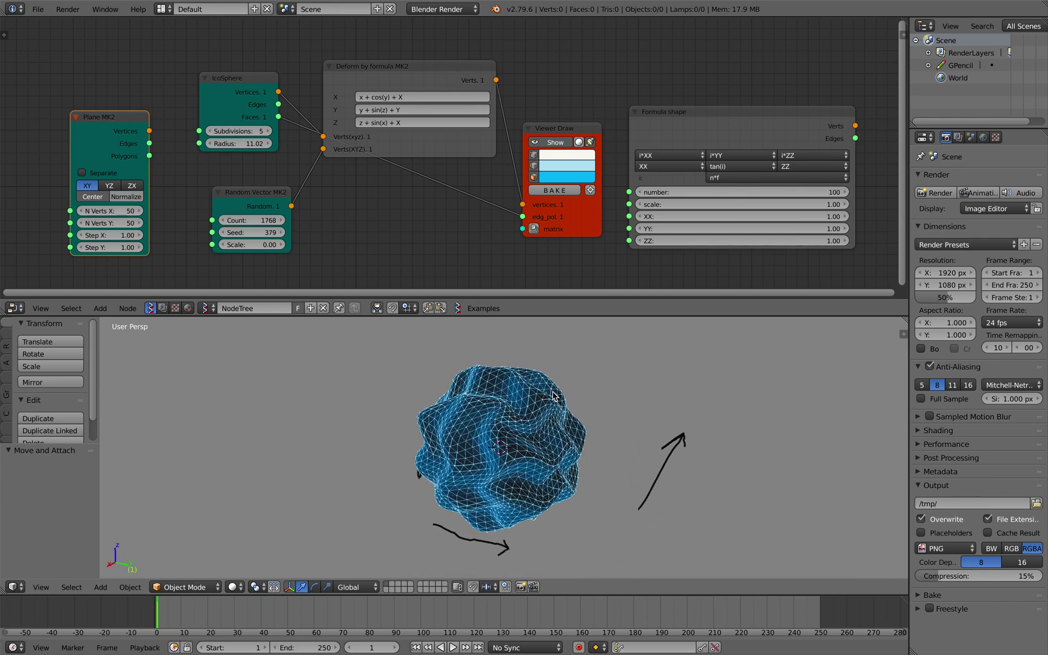